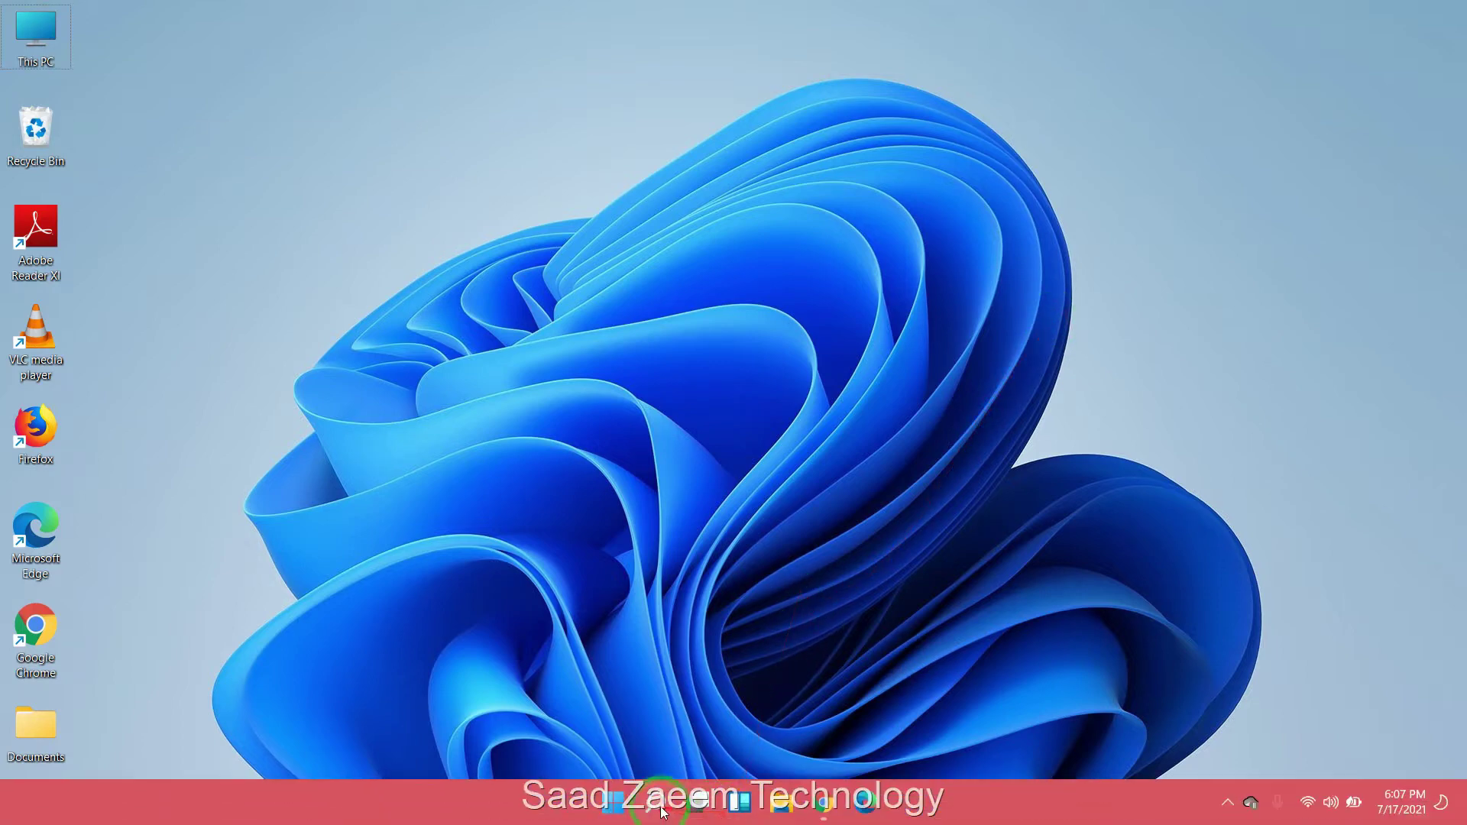
# Reset the network adapters via Settings > Network & internet > Advanced network settings > Network reset.
pyautogui.click(662, 812)
pyautogui.write('se')
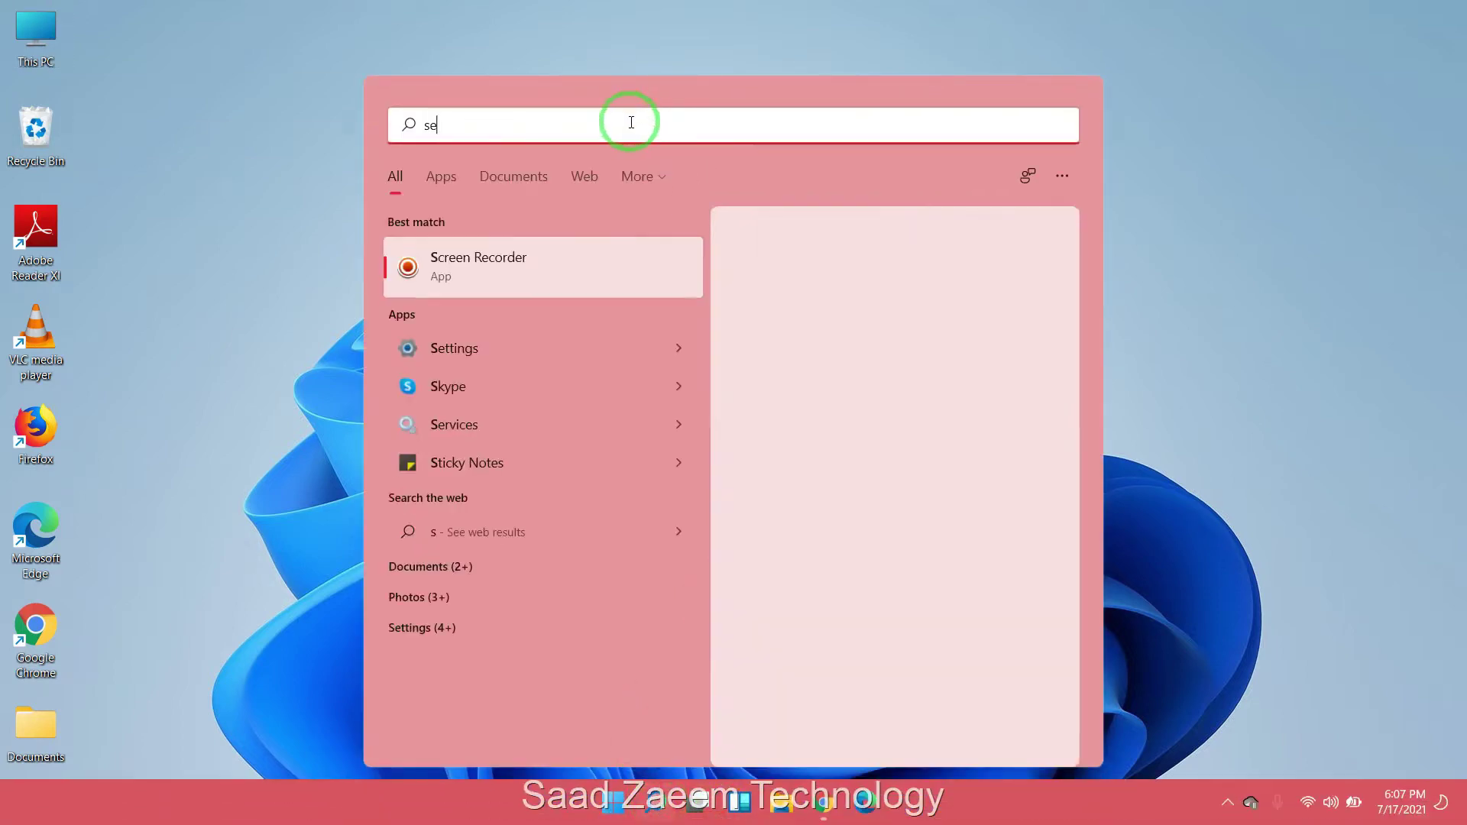
pyautogui.write('tt')
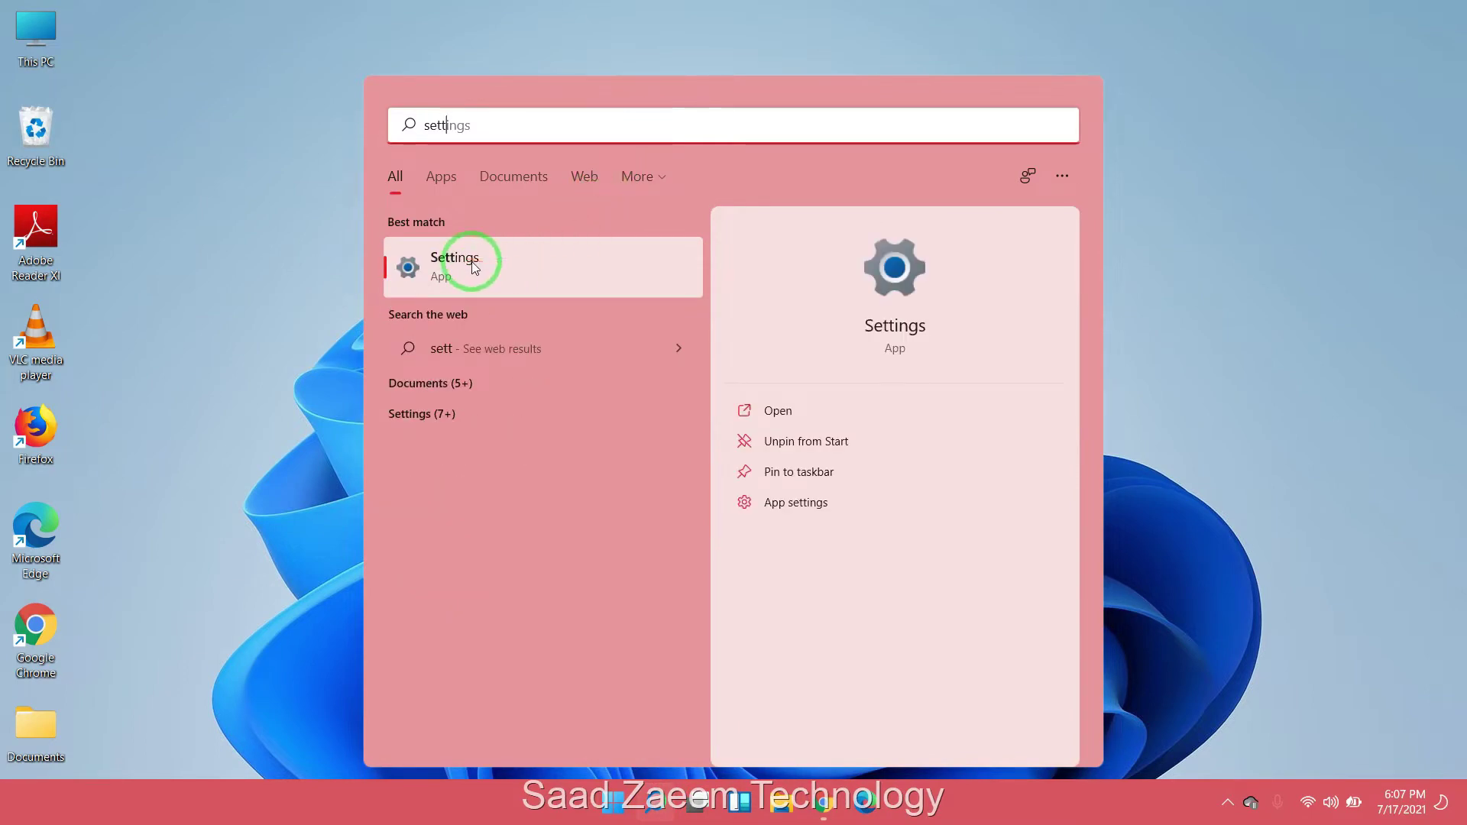
pyautogui.click(473, 265)
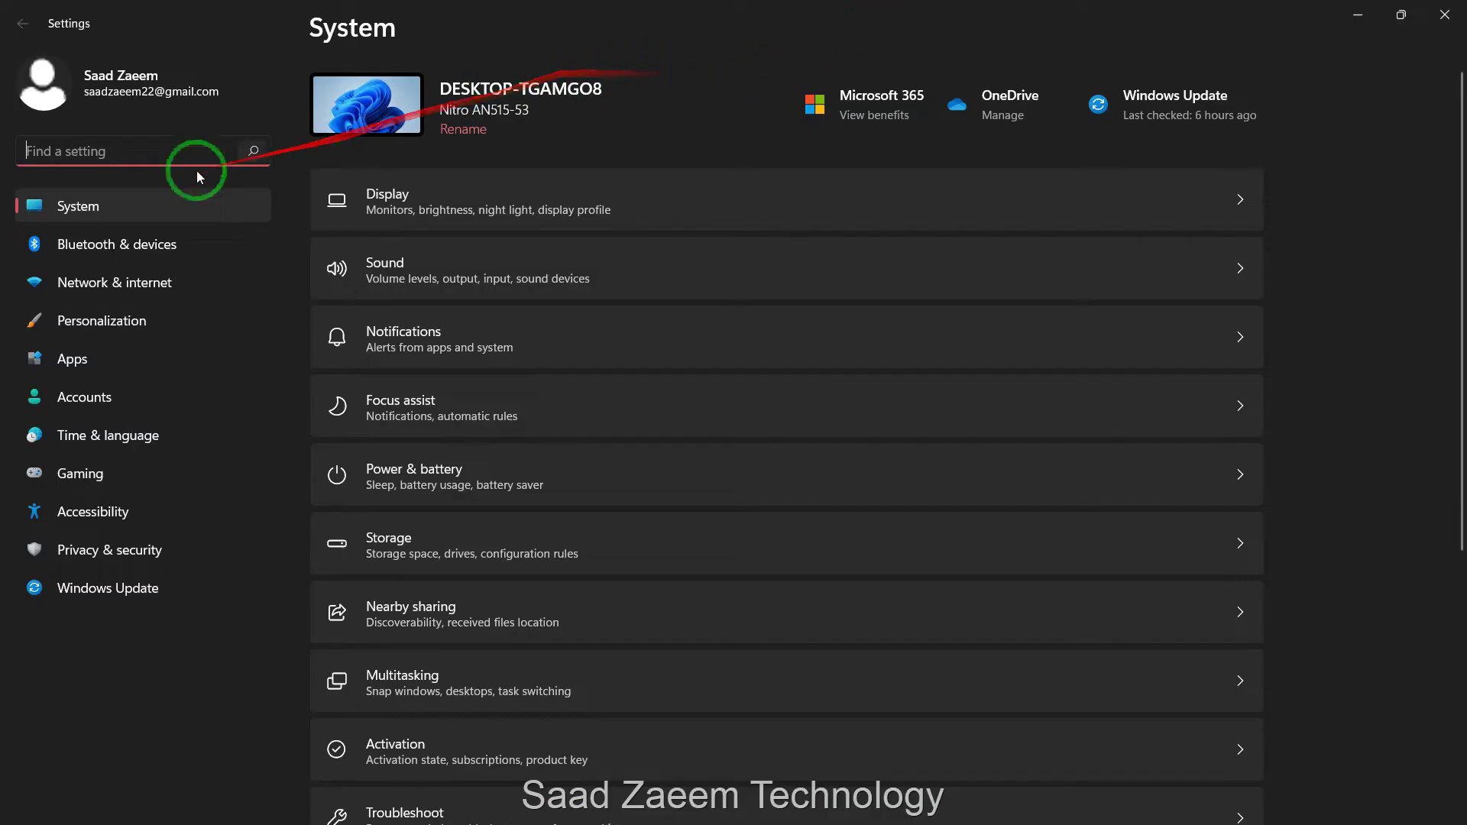
pyautogui.click(107, 284)
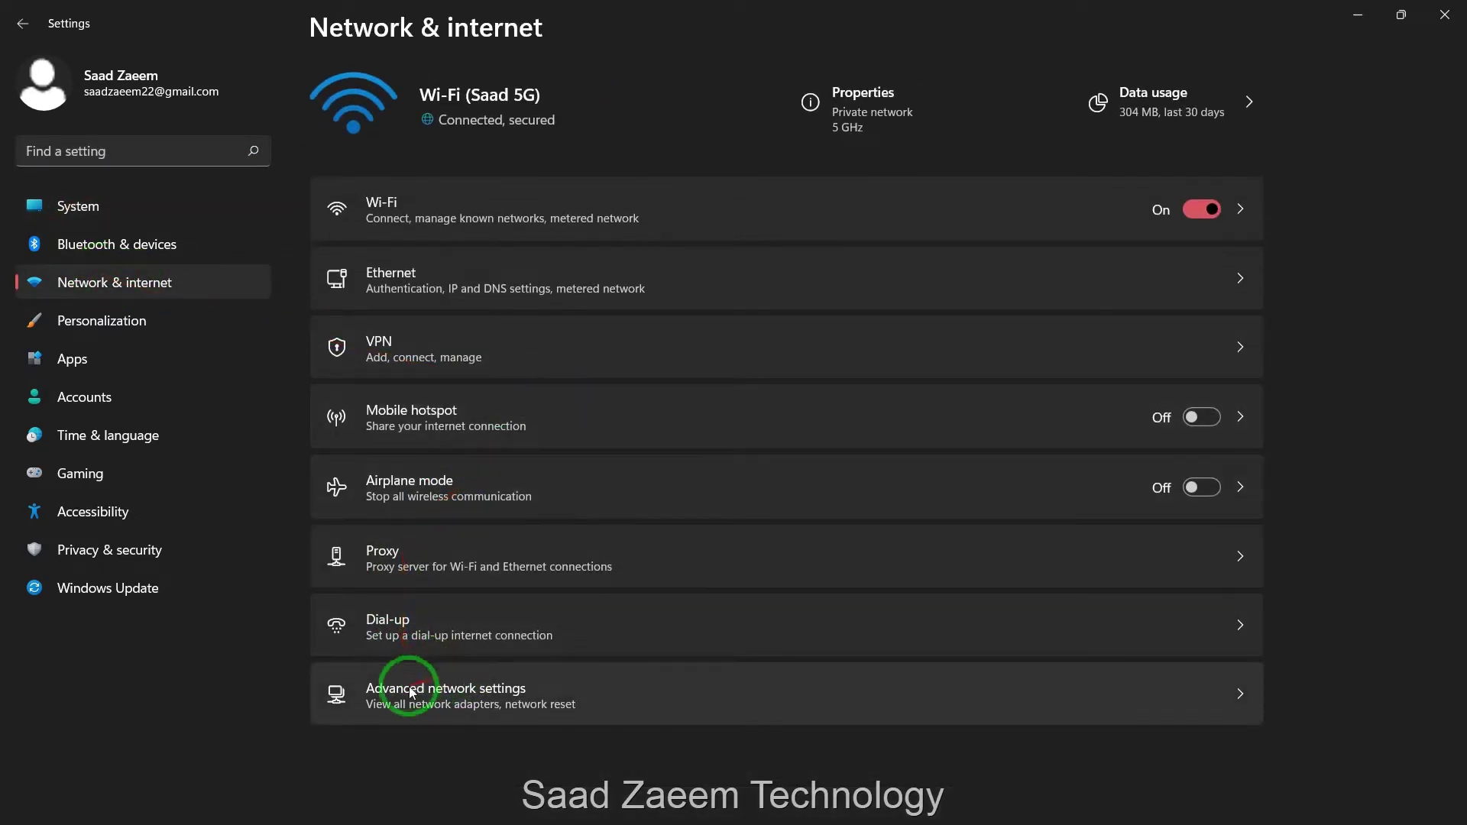
pyautogui.click(496, 692)
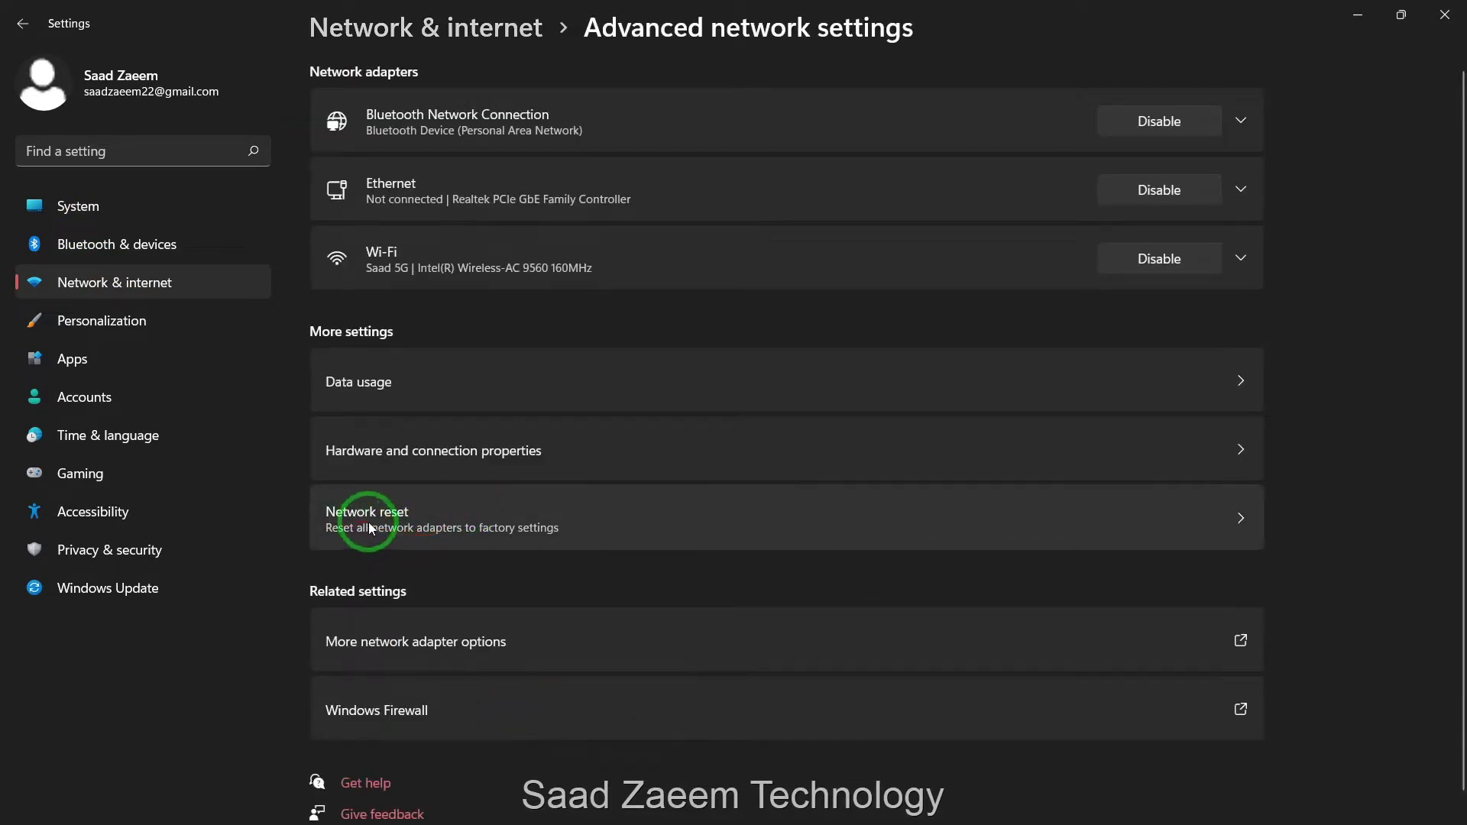
pyautogui.click(405, 524)
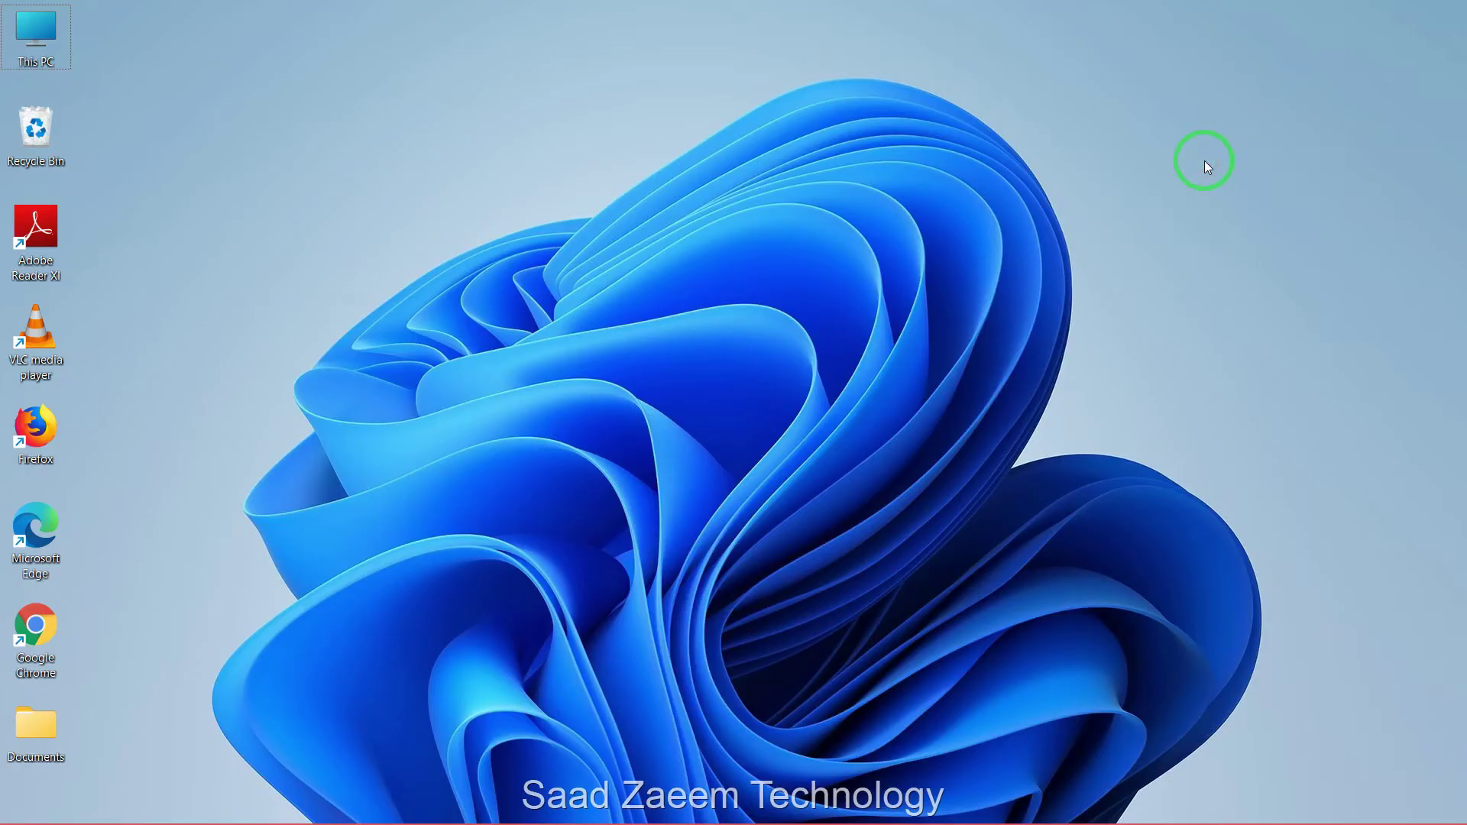
# Run netsh int ip reset C:\resetlog.txt in an administrator Command Prompt.
pyautogui.moveTo(890, 821)
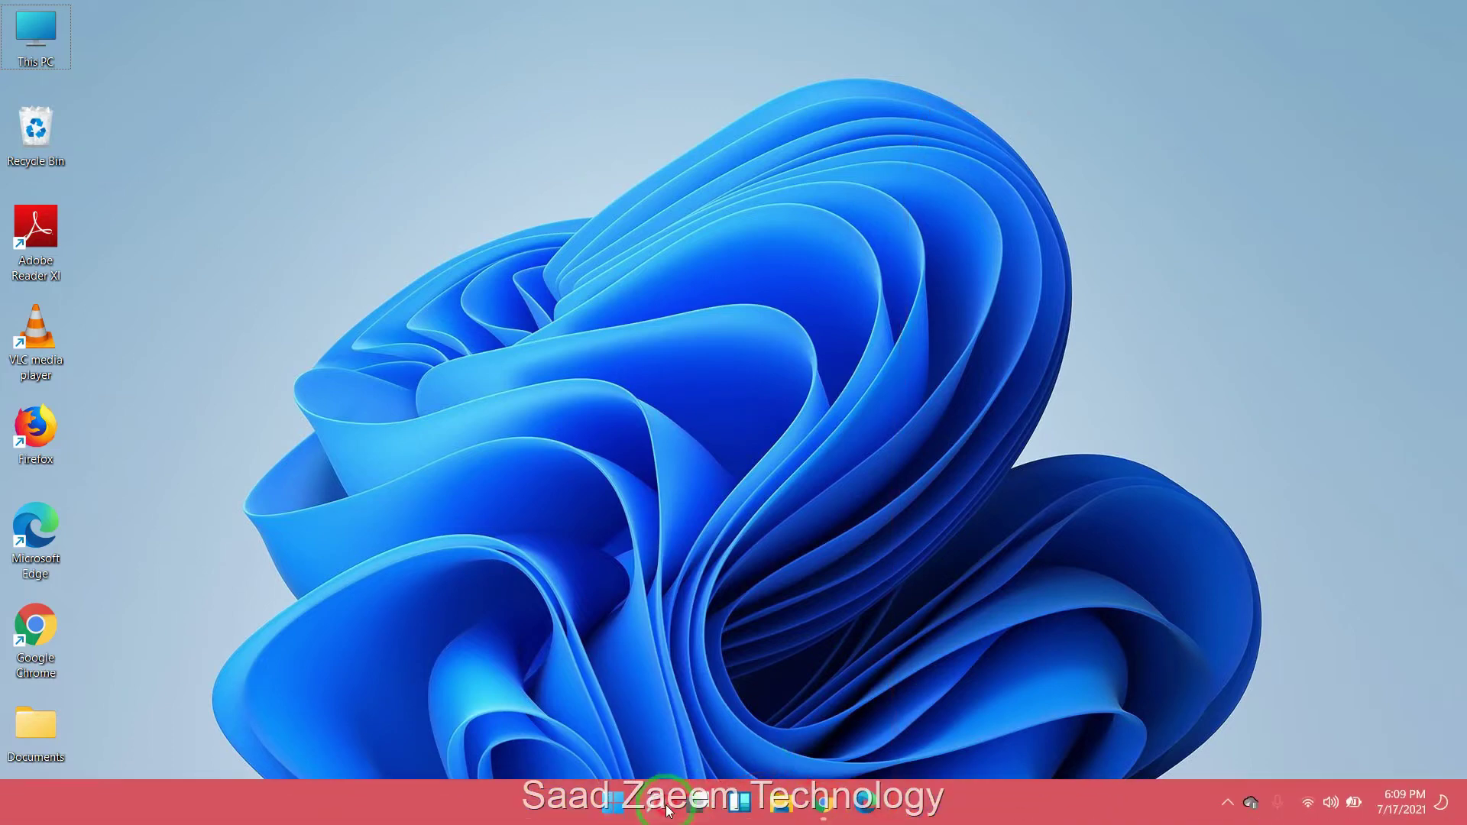
pyautogui.click(655, 800)
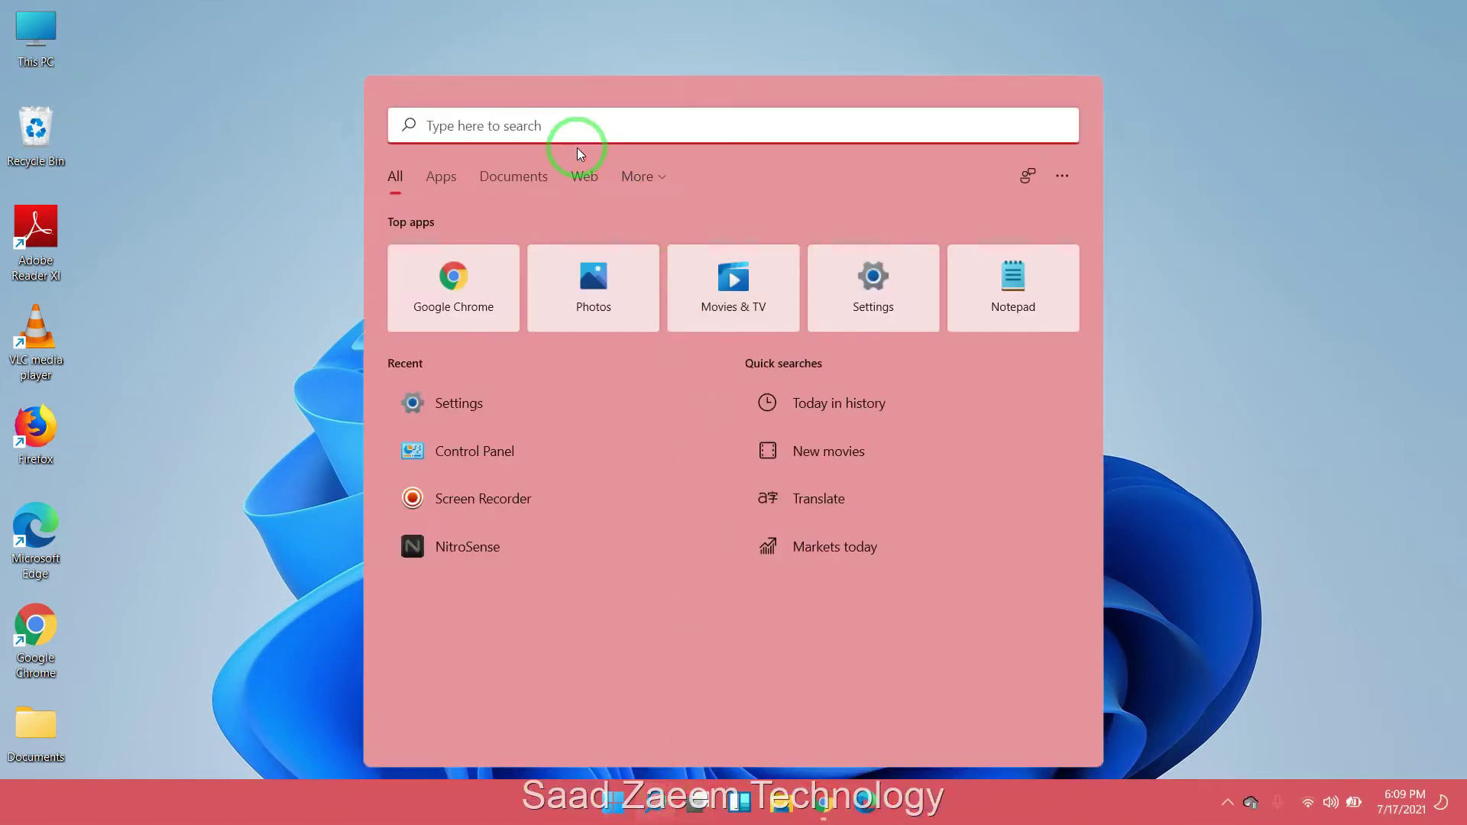
pyautogui.write('cmd')
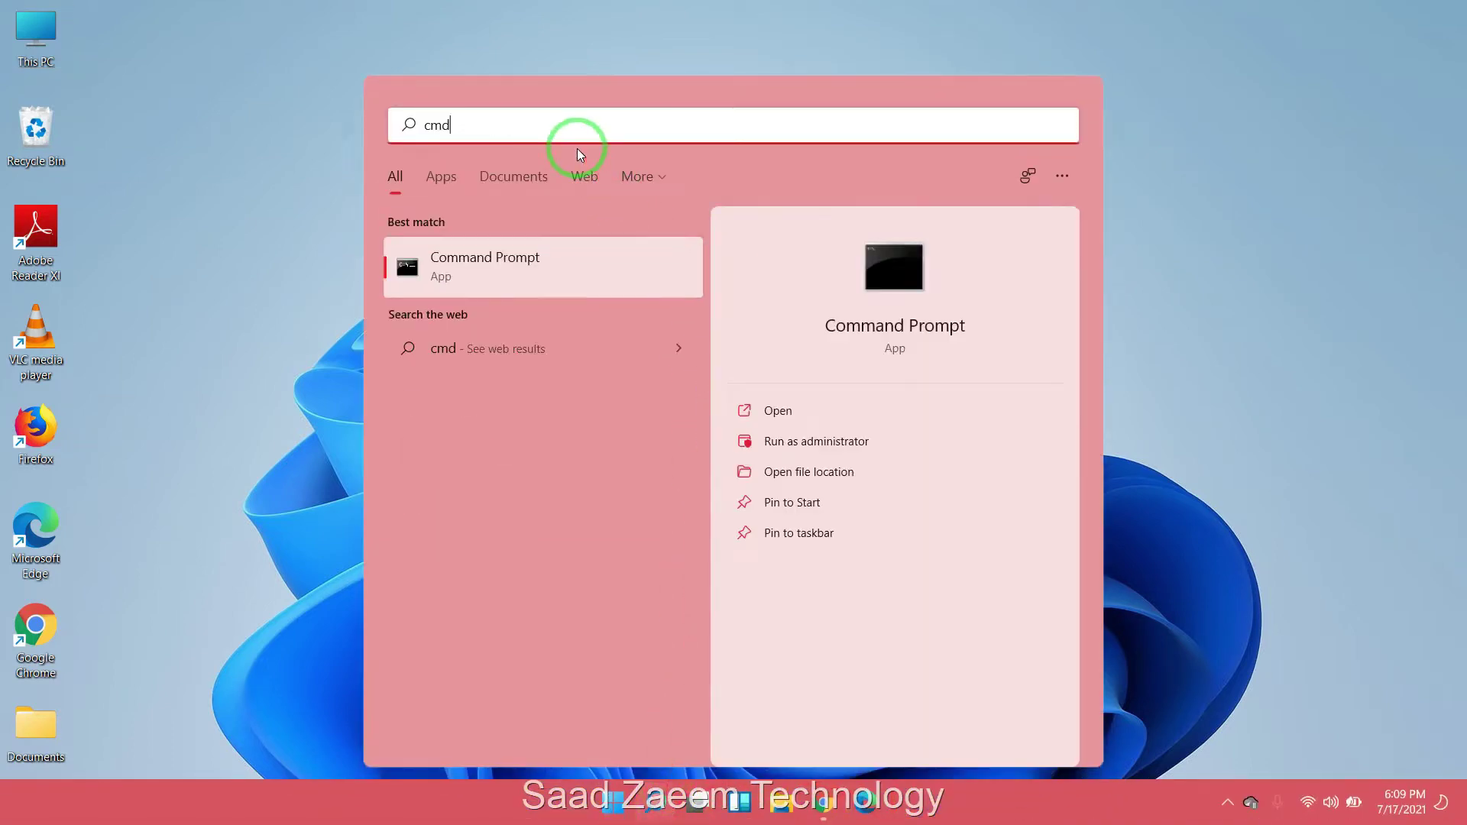
pyautogui.rightClick(506, 268)
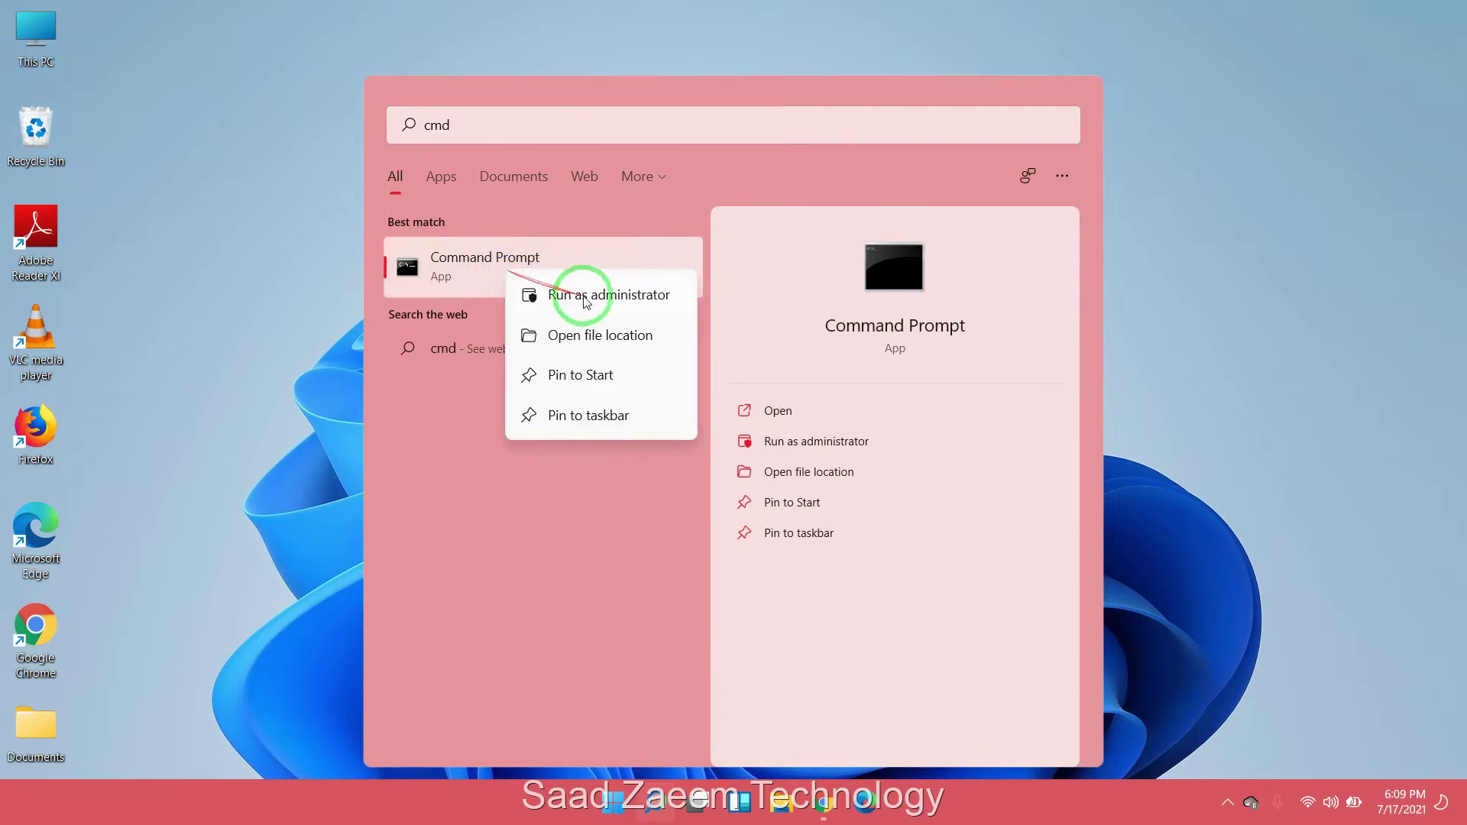
pyautogui.click(587, 297)
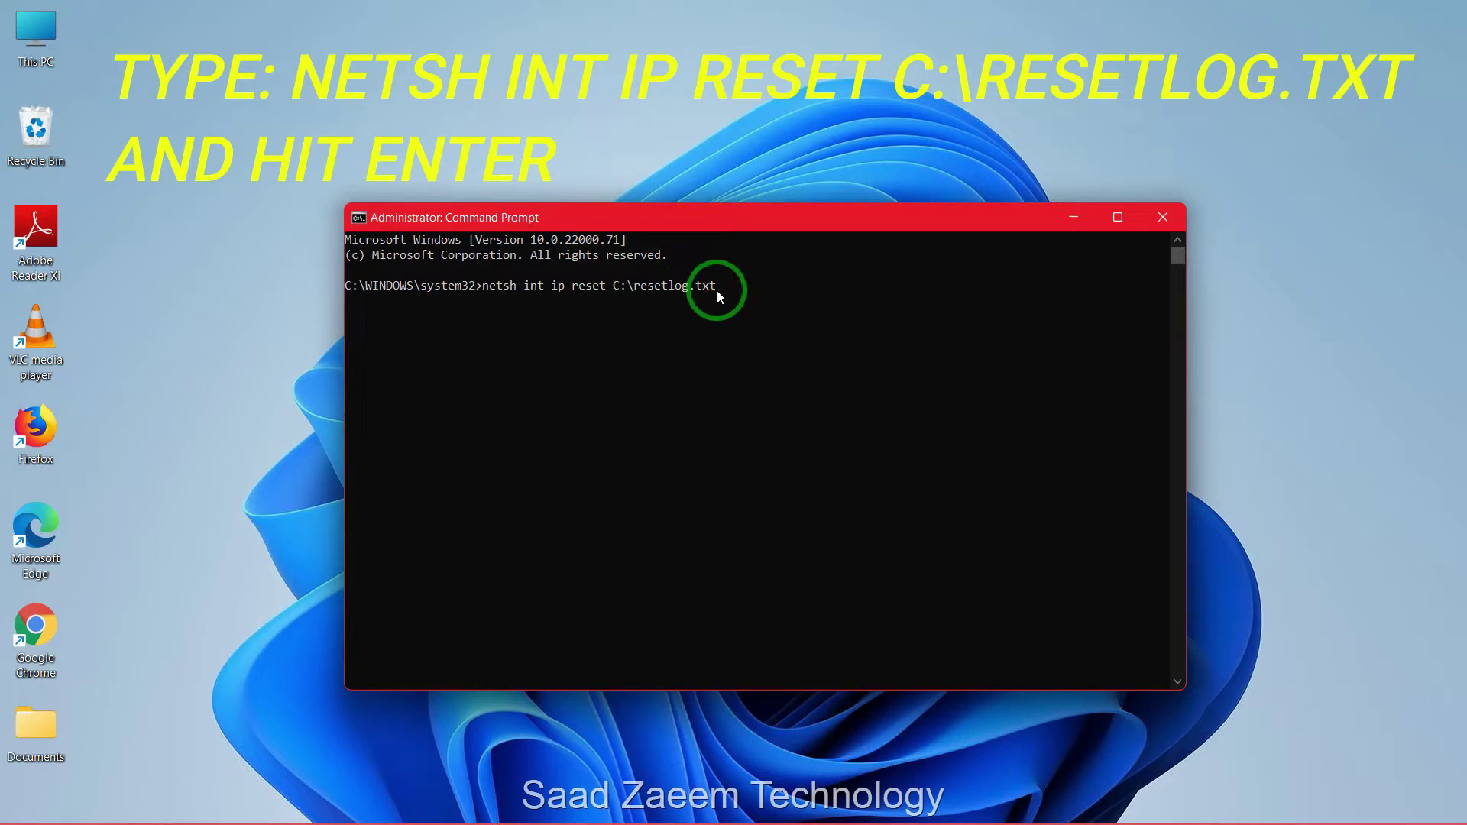
pyautogui.press('Return')
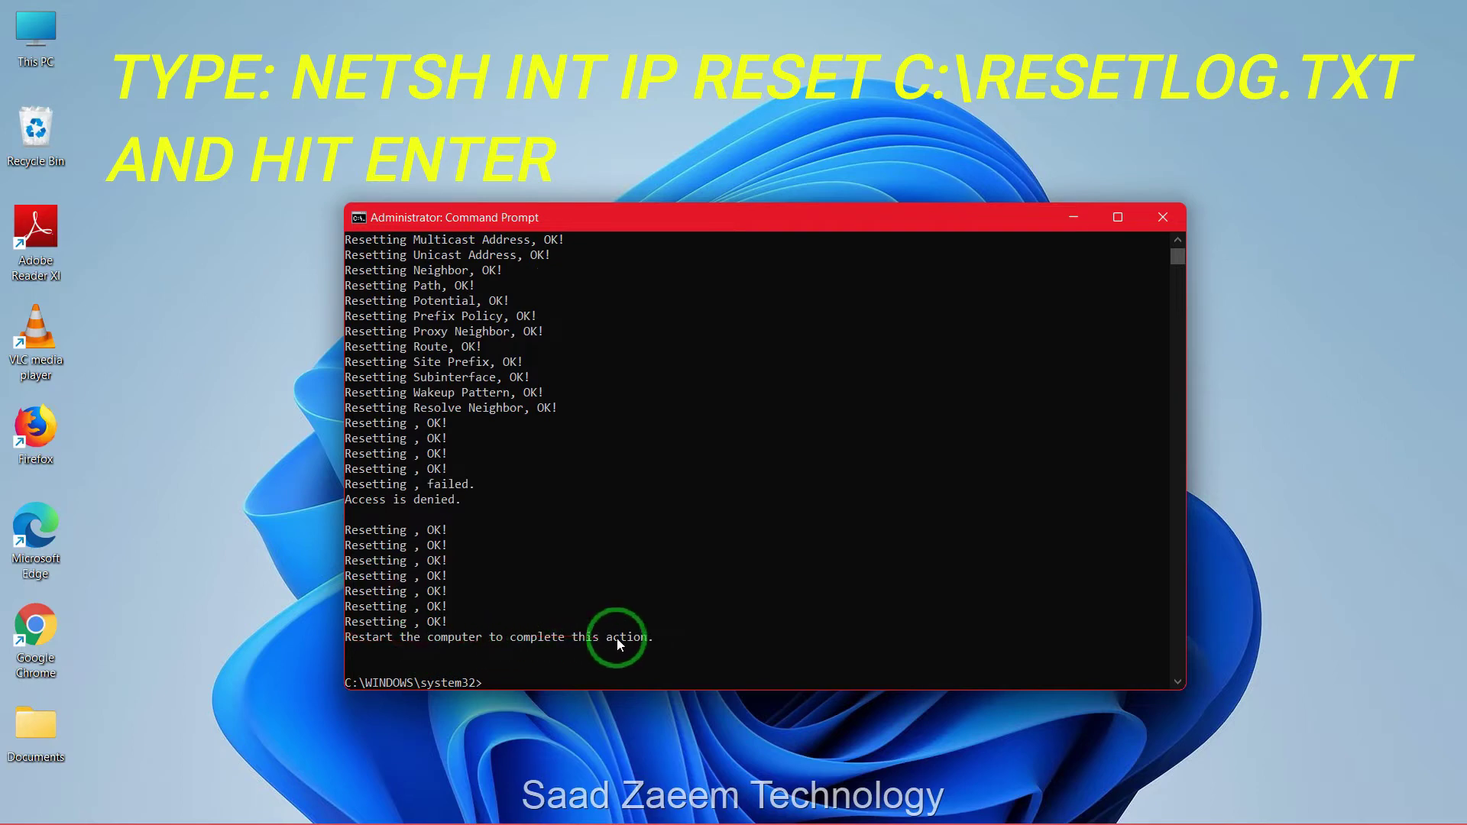
# Restart the computer from the Start menu's power options.
pyautogui.moveTo(580, 806)
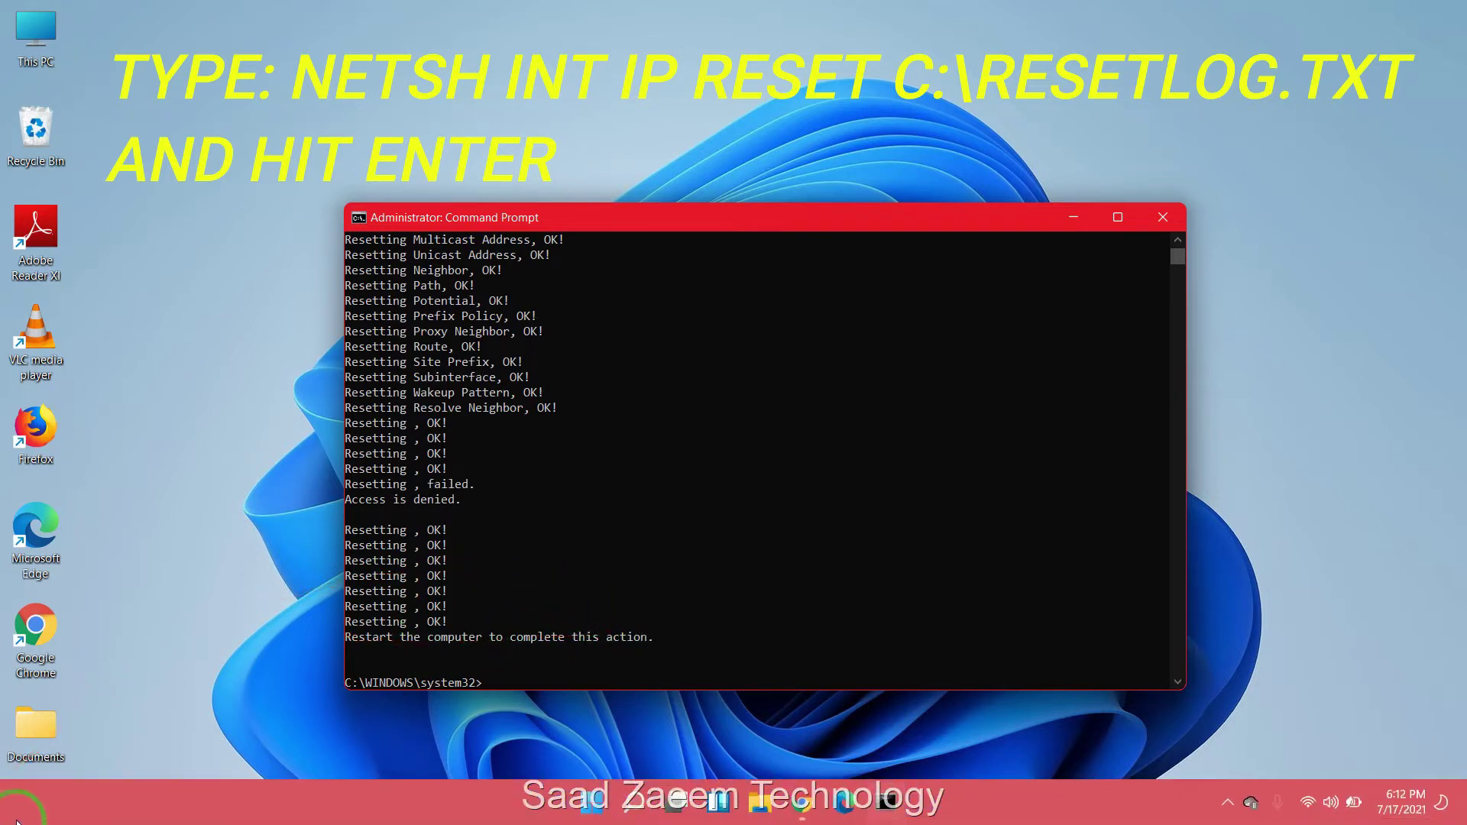
pyautogui.click(581, 803)
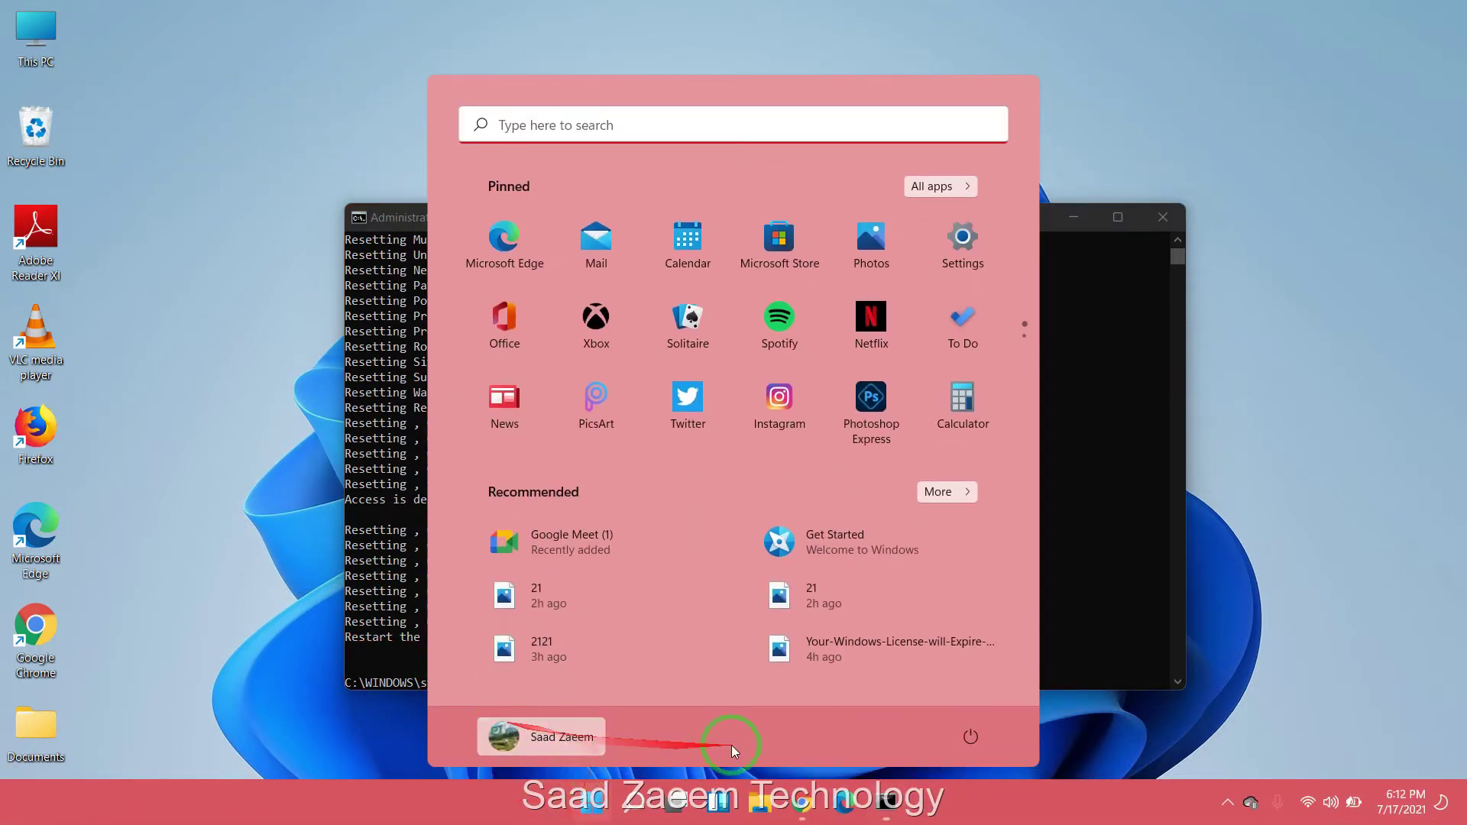
pyautogui.click(968, 751)
pyautogui.click(967, 694)
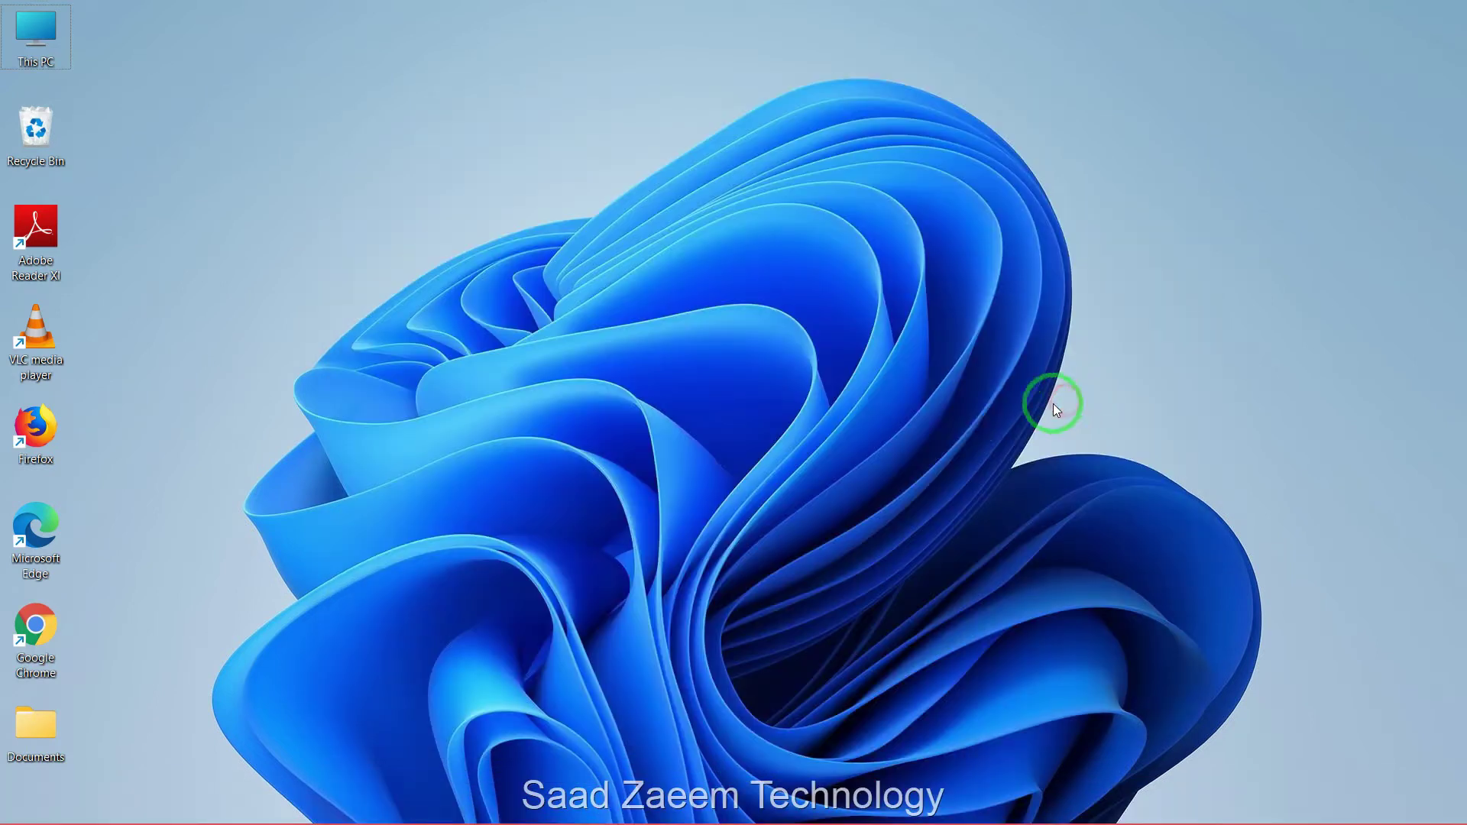
# Launch Command Prompt as administrator from Windows search for 'cmd'.
pyautogui.moveTo(840, 822)
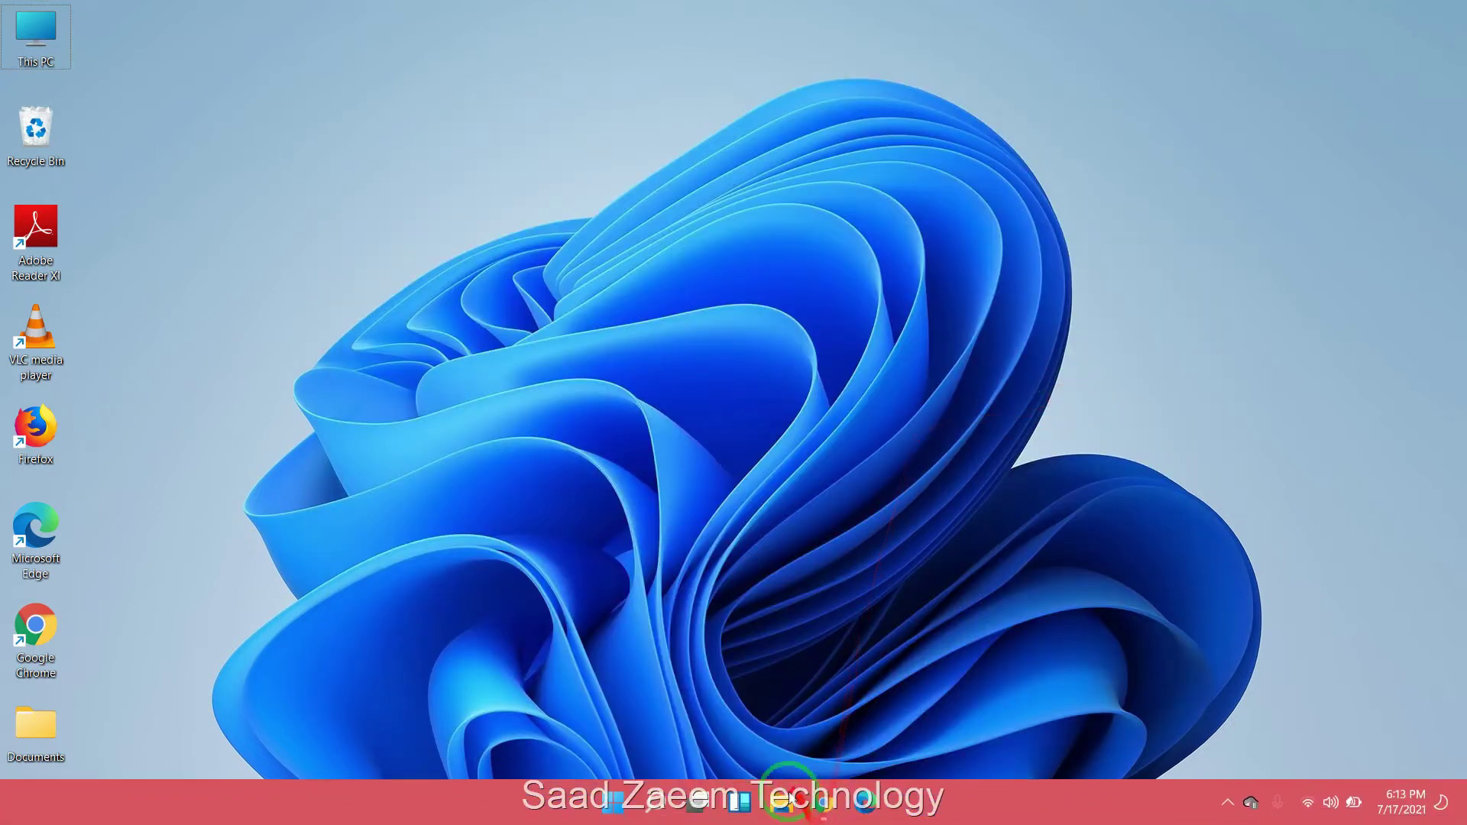
pyautogui.click(651, 809)
pyautogui.click(573, 132)
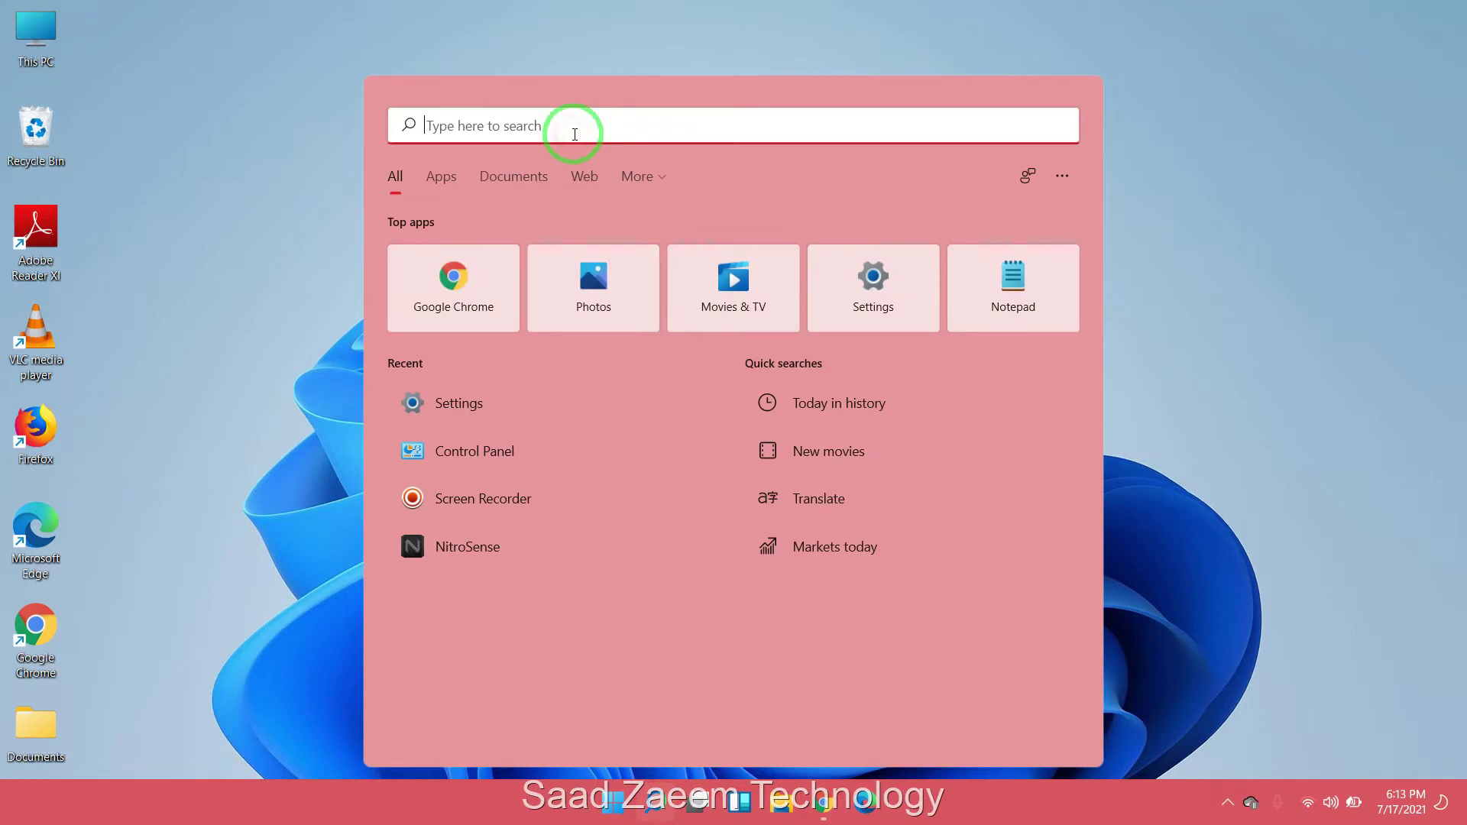
pyautogui.write('cmd')
pyautogui.rightClick(560, 262)
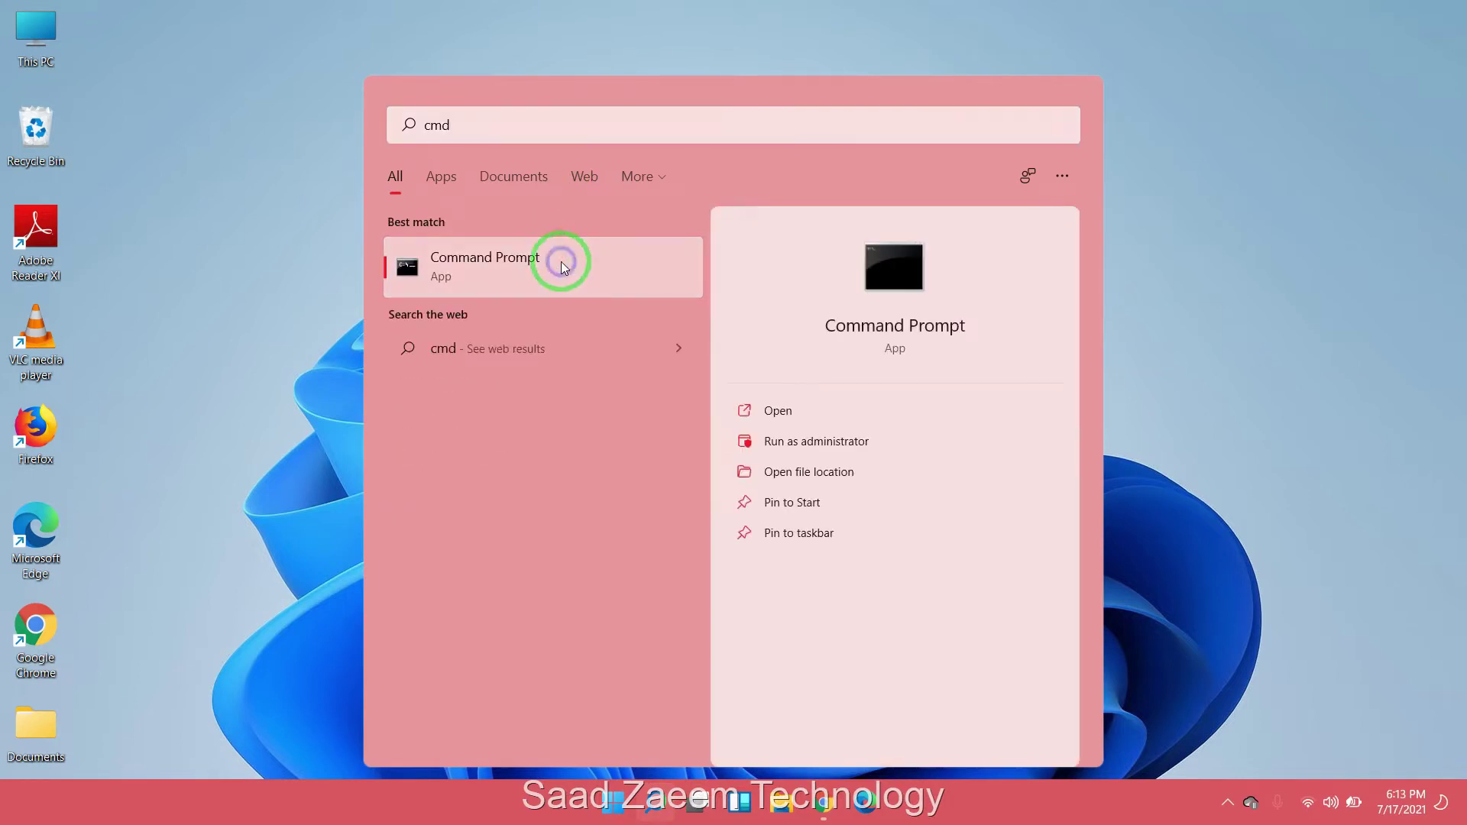
pyautogui.click(599, 289)
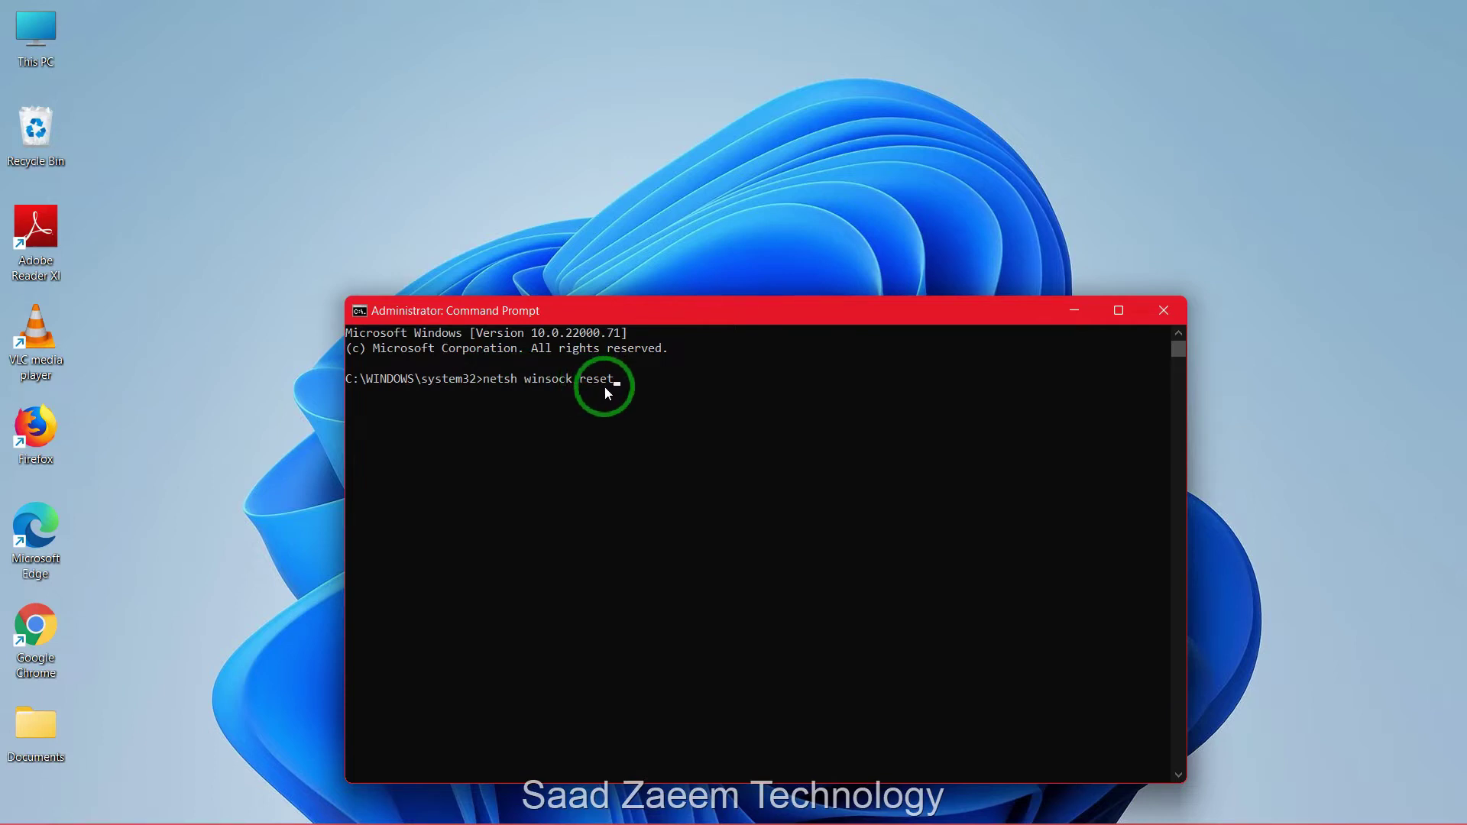
# Run netsh winsock reset, then start entering ipconfig /flushdns.
pyautogui.press('Return')
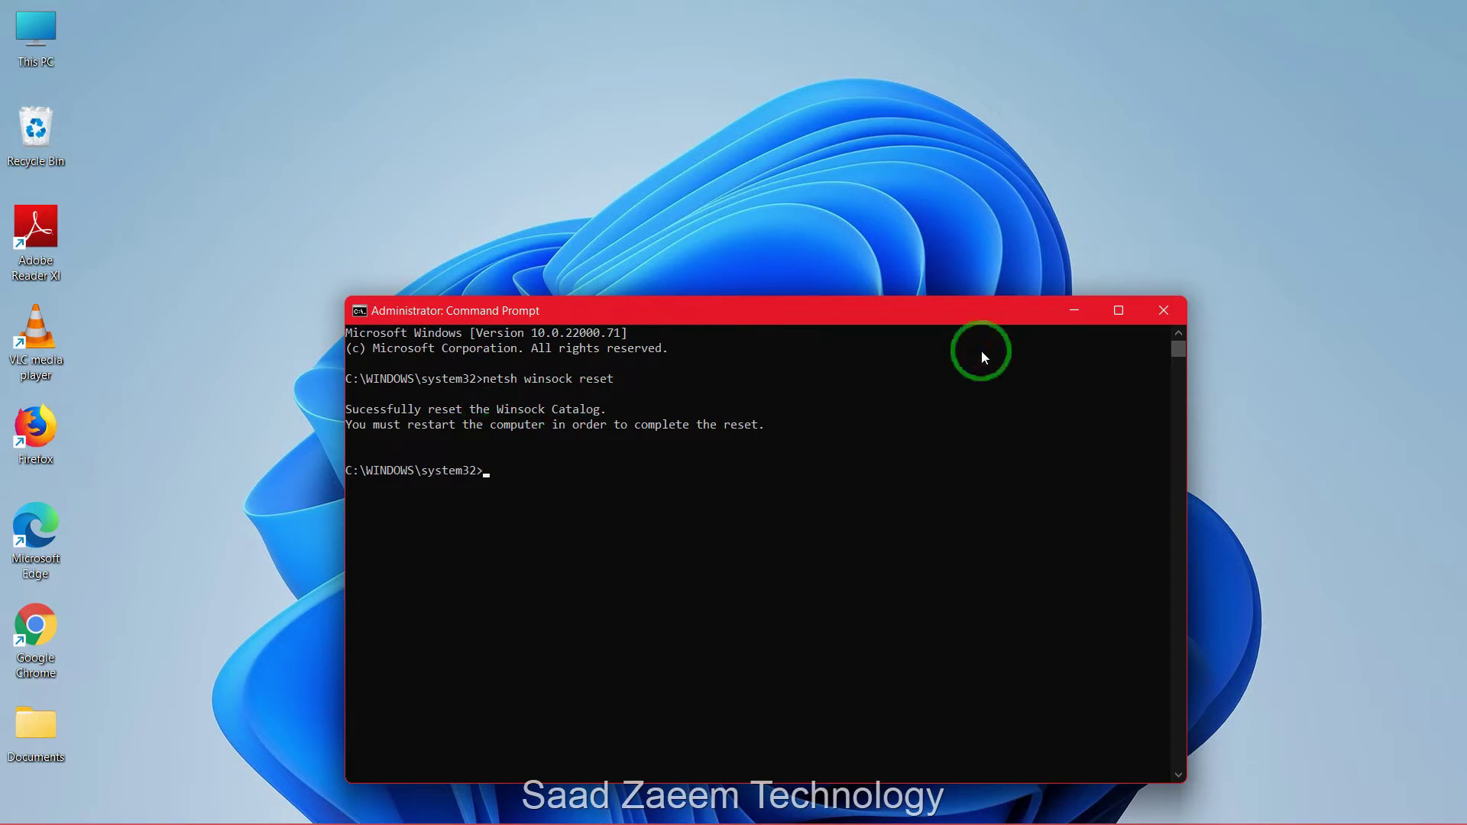
pyautogui.write('ipconfig \\')
pyautogui.press('BackSpace')
pyautogui.write('/flushdn')
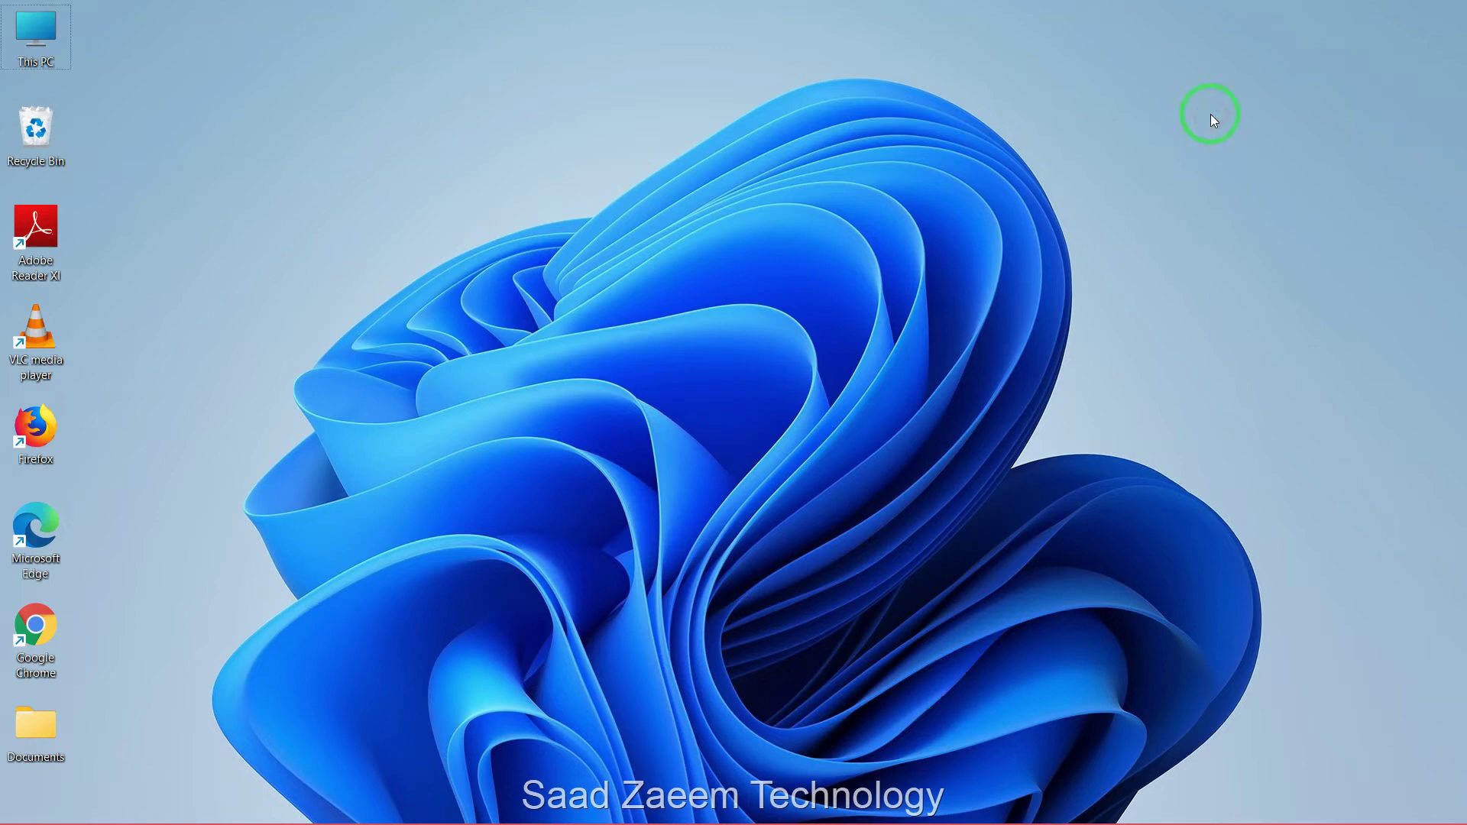
# Open Control Panel by searching 'Control' from the Start menu.
pyautogui.press('super')
pyautogui.click(595, 123)
pyautogui.write('Control')
pyautogui.press('Return')
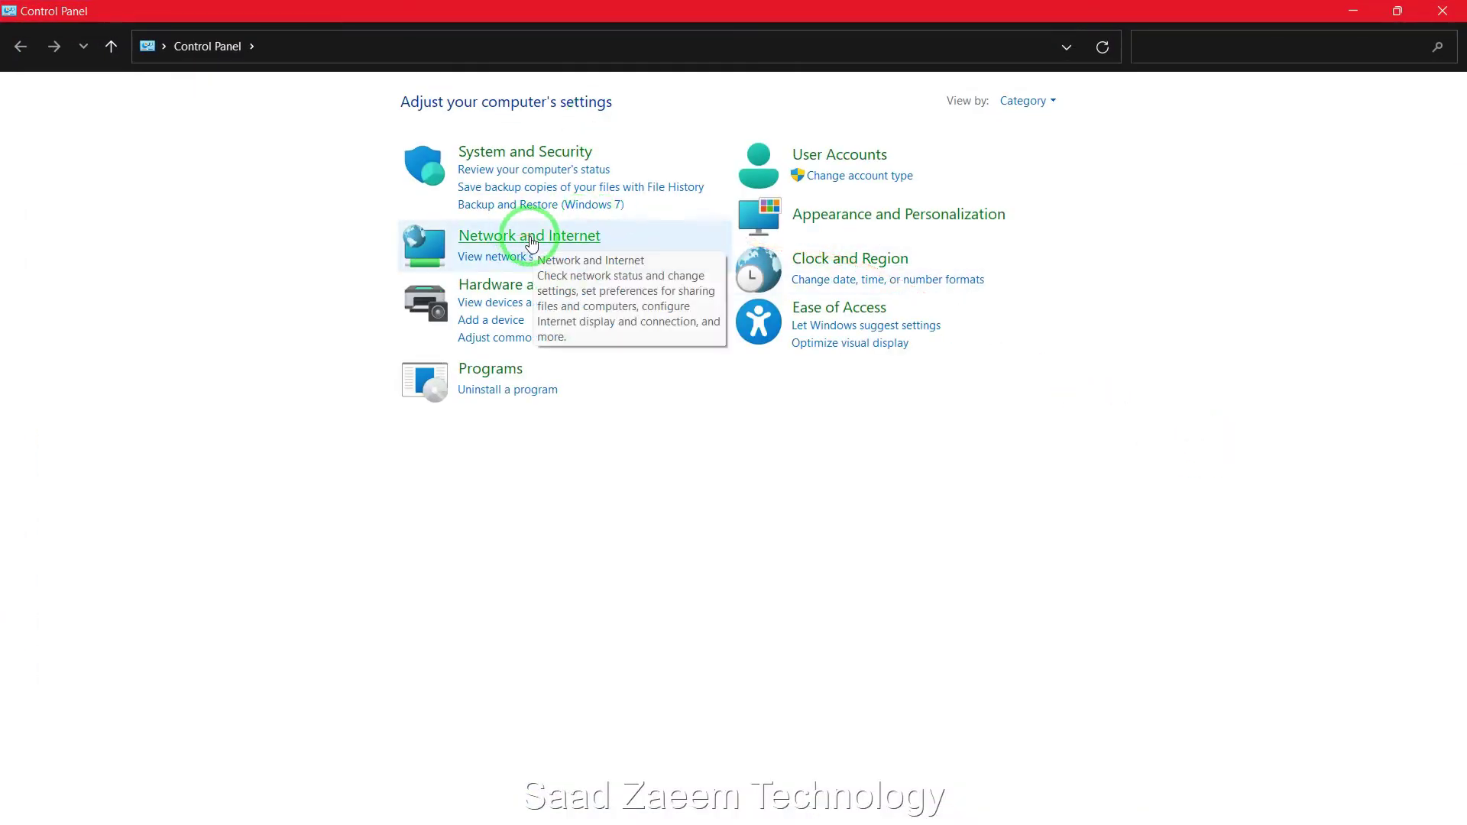
# Open the Ethernet adapter's Properties from Network Connections and center the dialog.
pyautogui.click(532, 243)
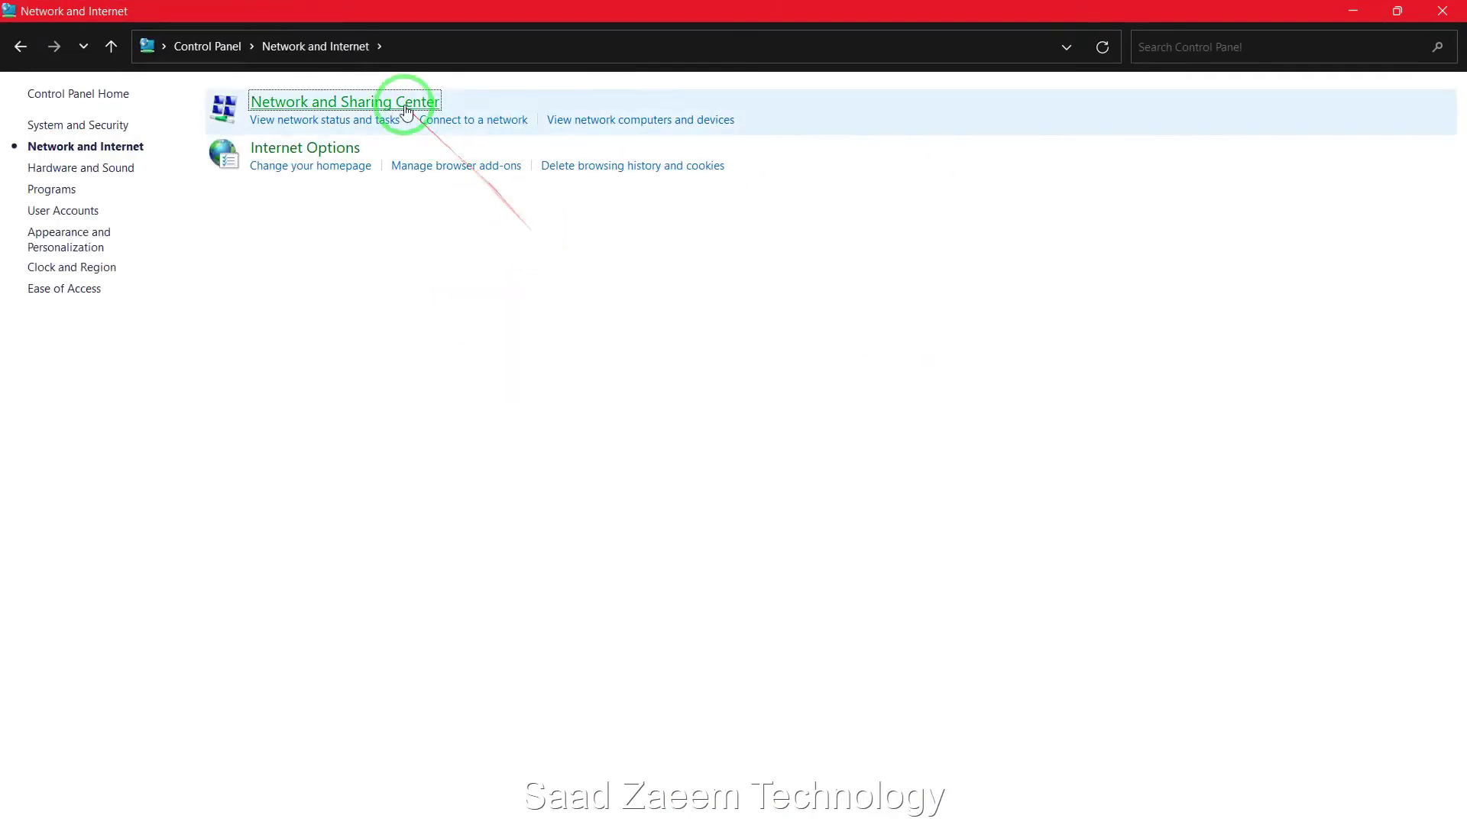
pyautogui.click(350, 103)
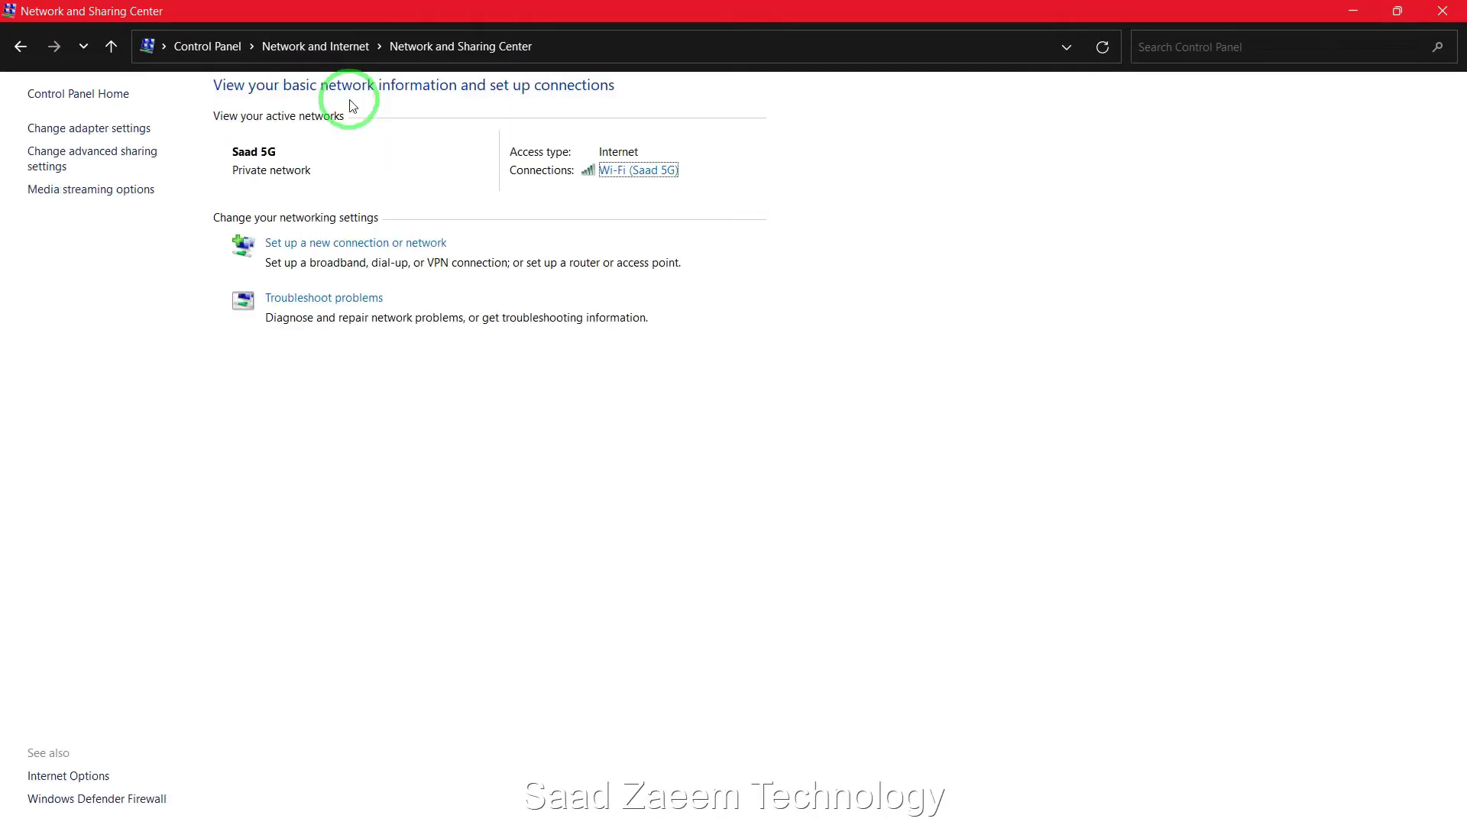
pyautogui.click(88, 132)
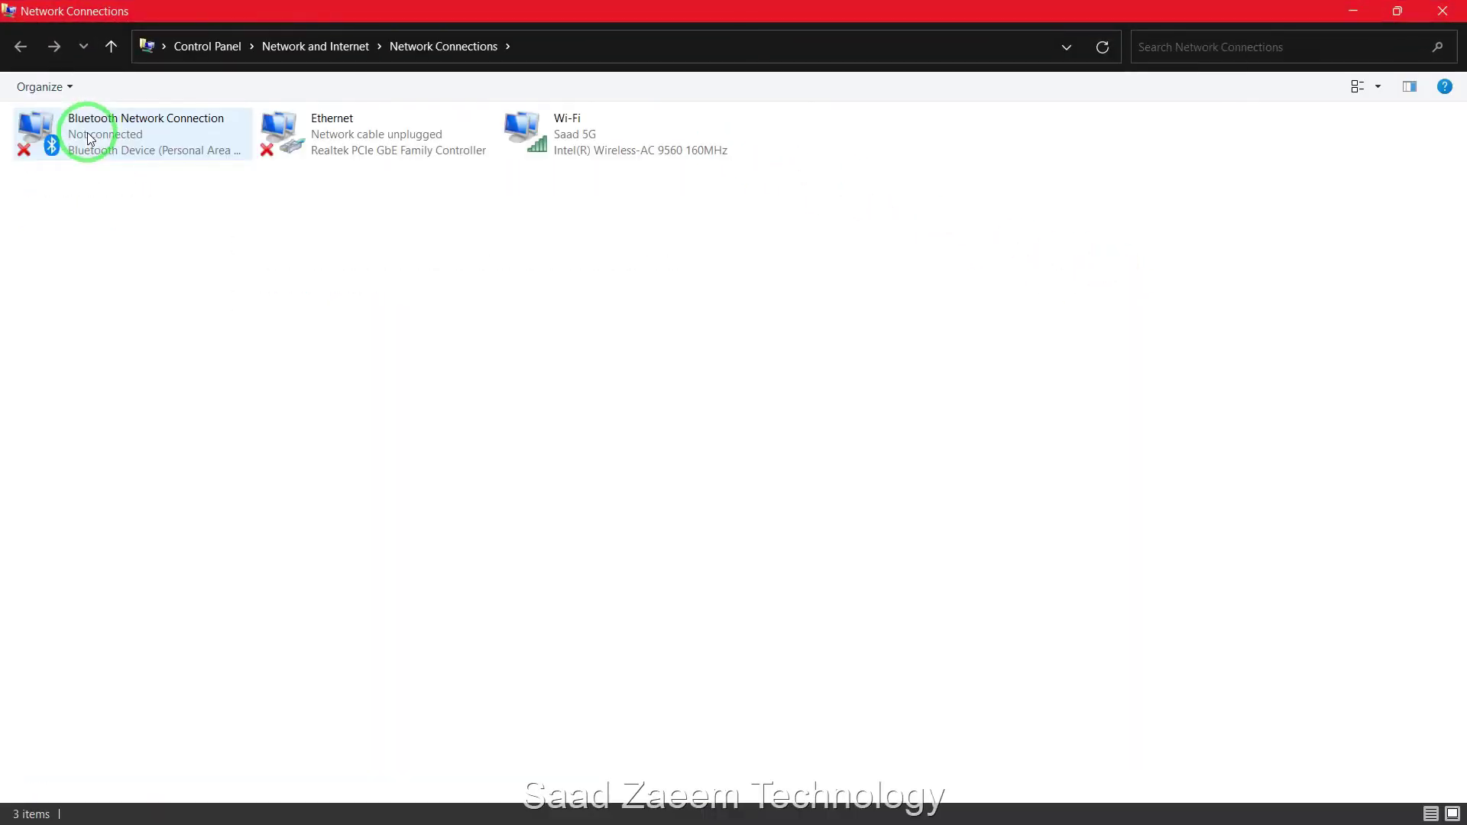
pyautogui.click(417, 153)
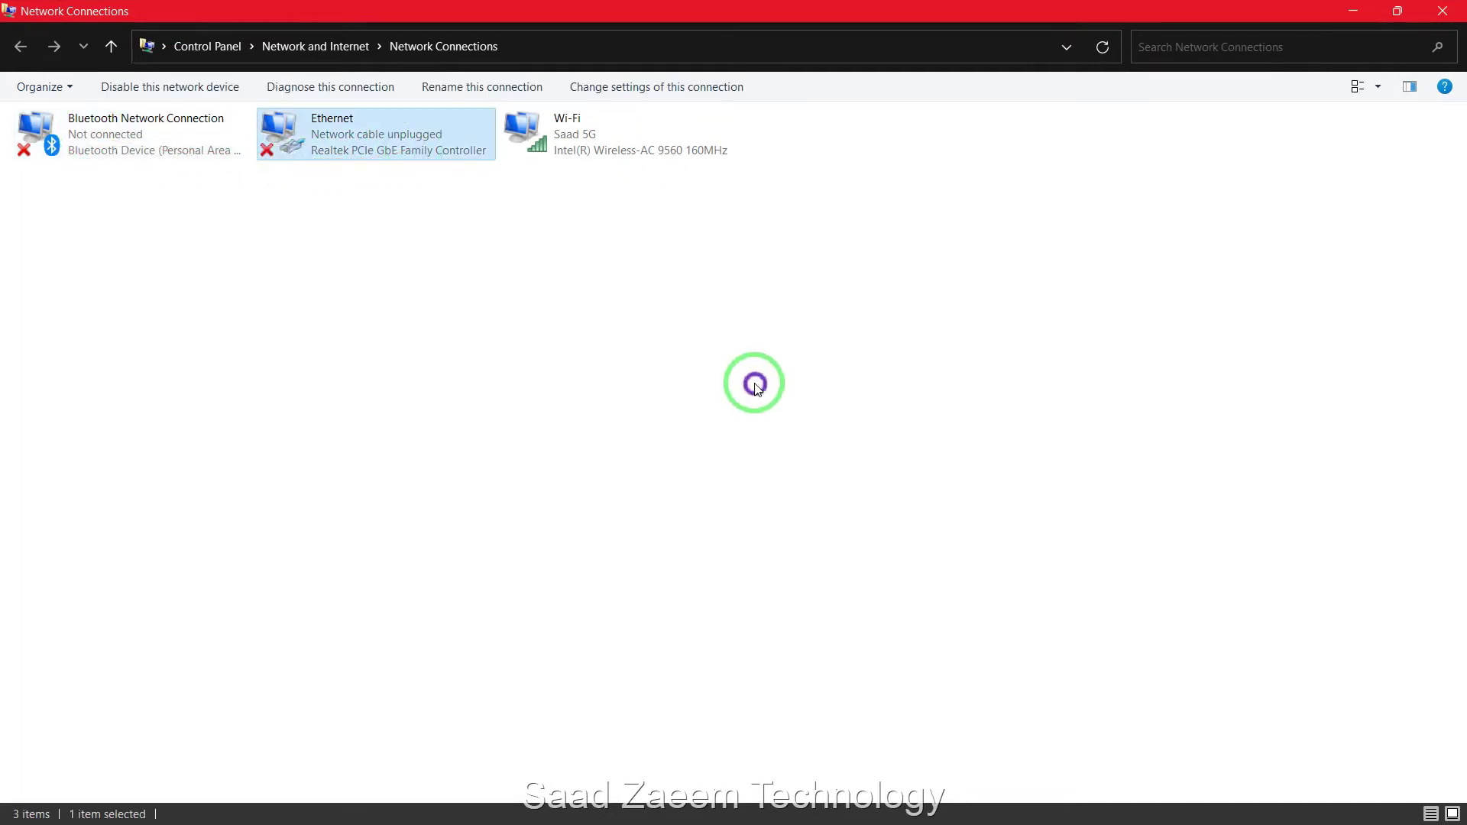
pyautogui.rightClick(388, 135)
pyautogui.click(449, 311)
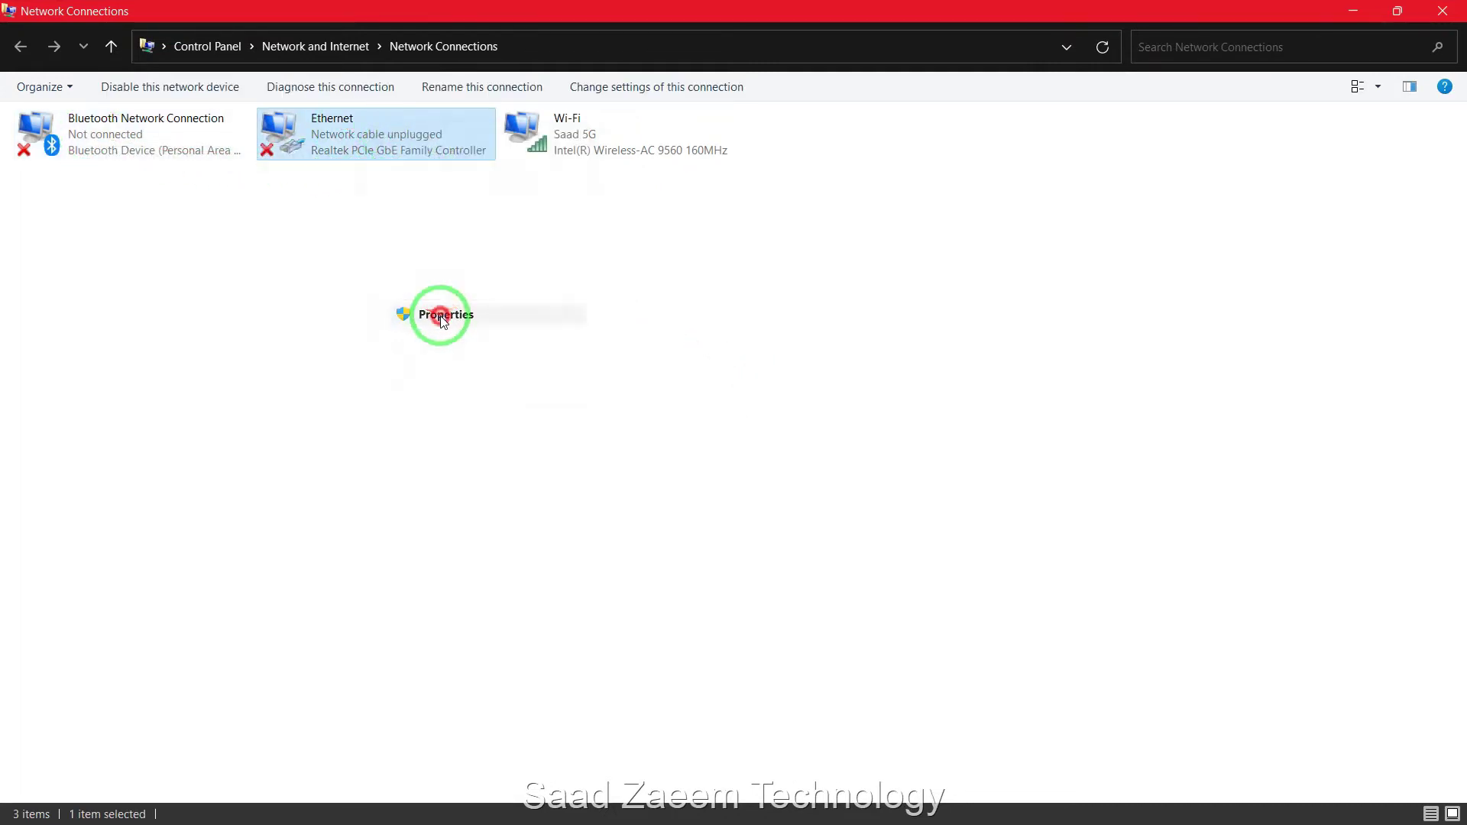
pyautogui.moveTo(240, 101); pyautogui.dragTo(518, 96)
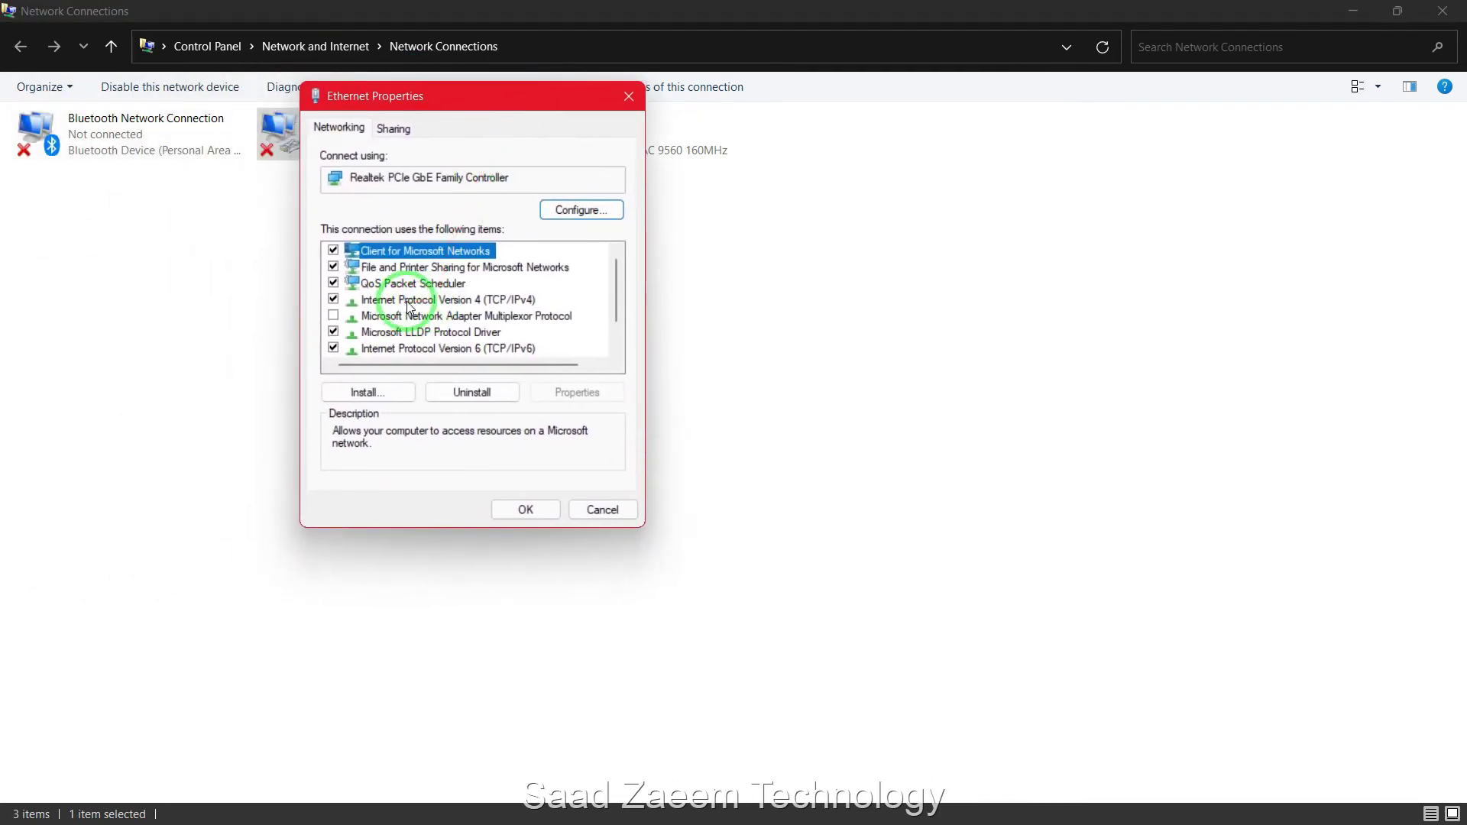
# Set Ethernet IPv4 DNS servers to 1.1.1.1 preferred and 1.0.0.1 alternate.
pyautogui.click(464, 300)
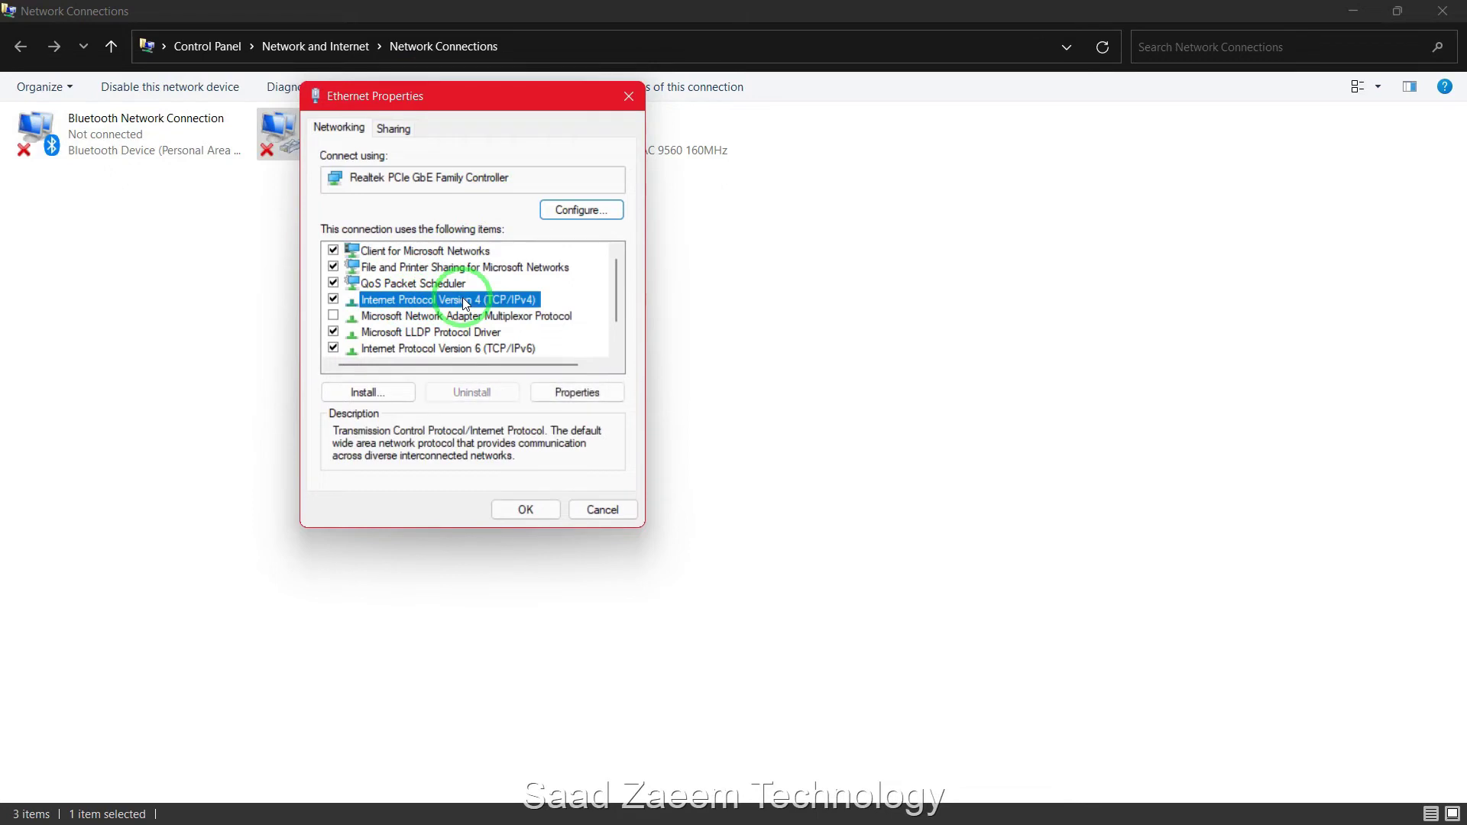
pyautogui.click(574, 393)
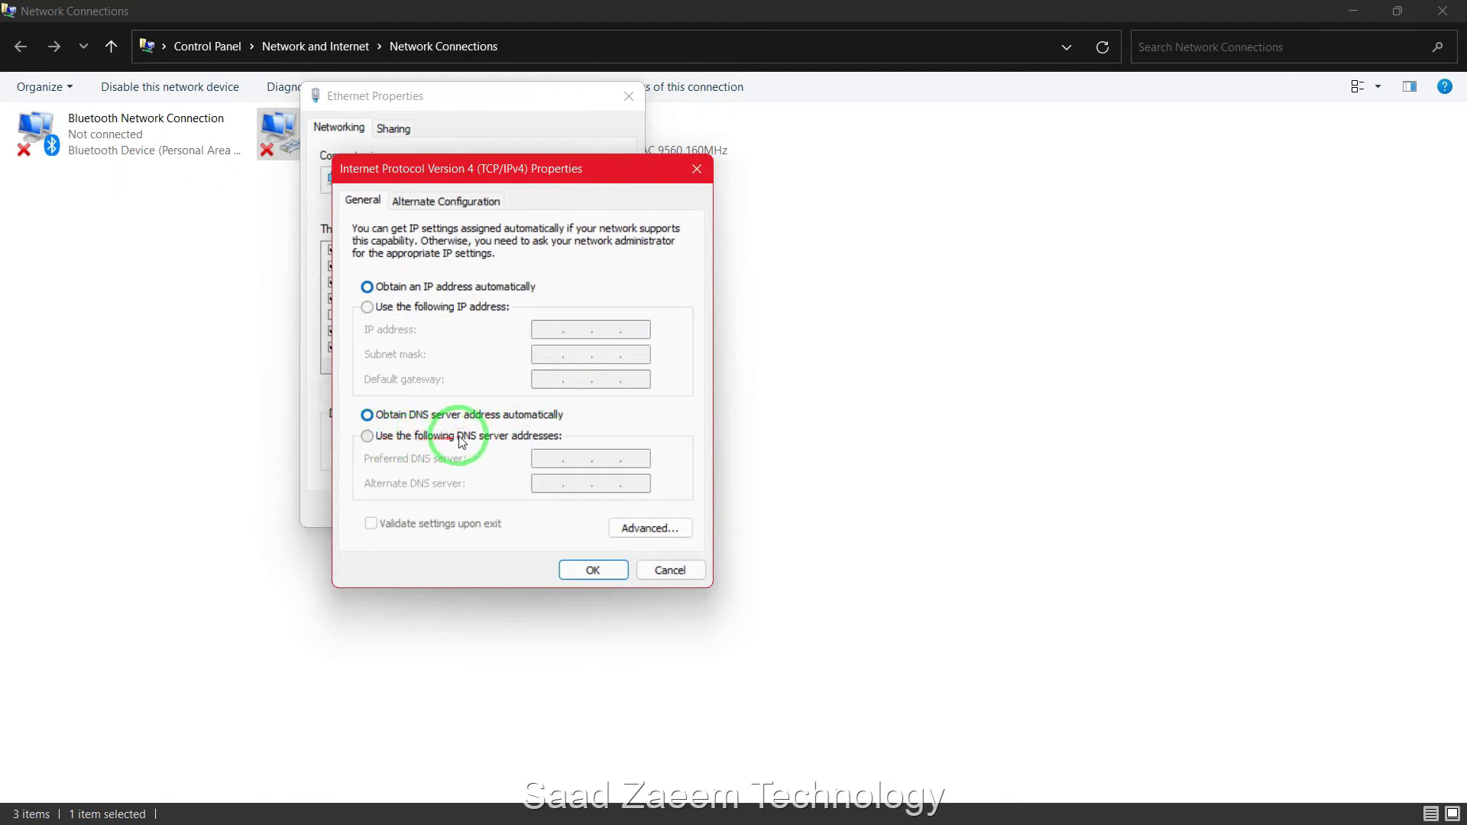
pyautogui.click(367, 436)
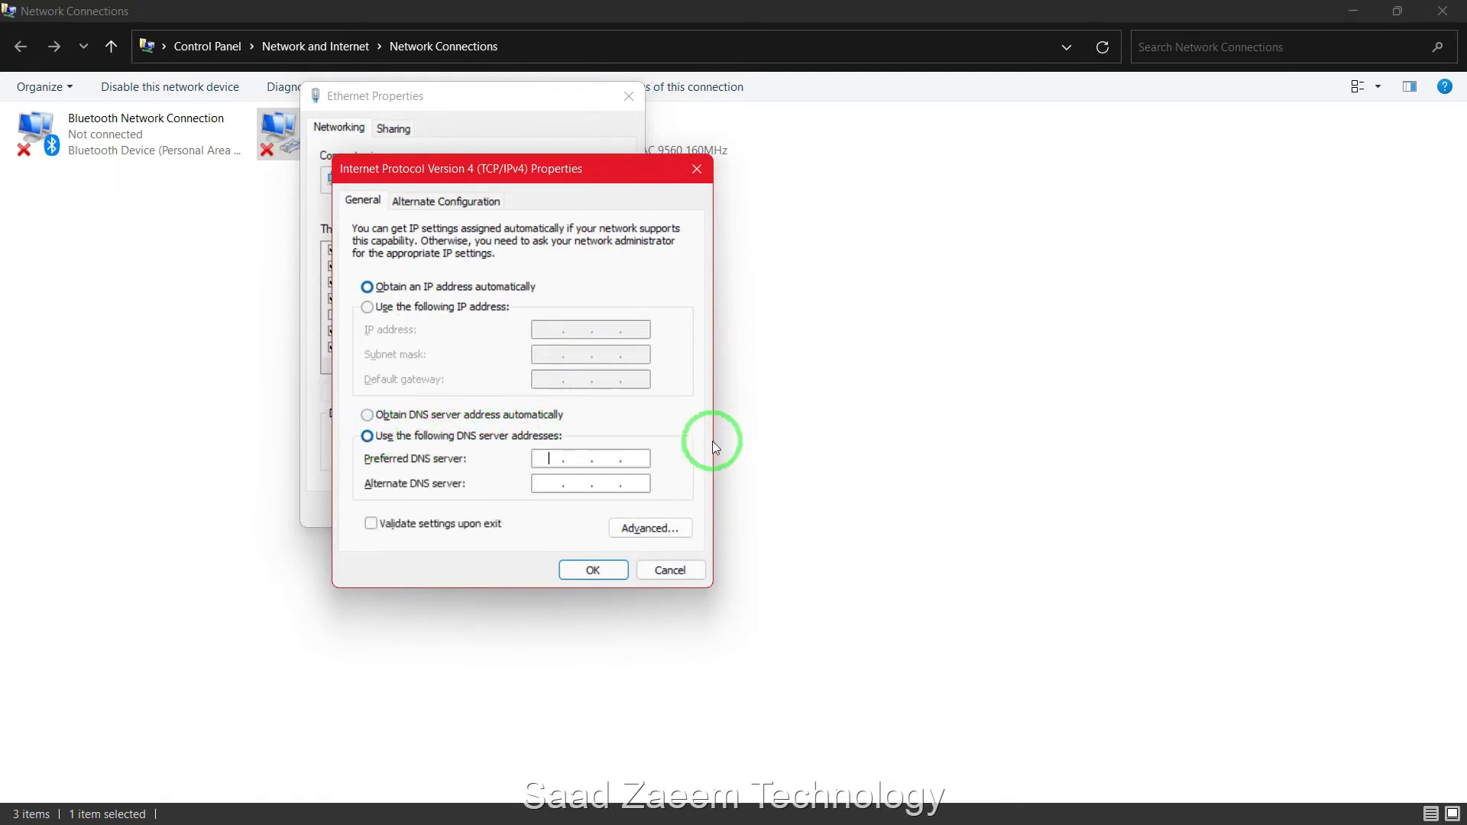
pyautogui.write('1.1.1.1')
pyautogui.click(550, 485)
pyautogui.write('1.0.0.1')
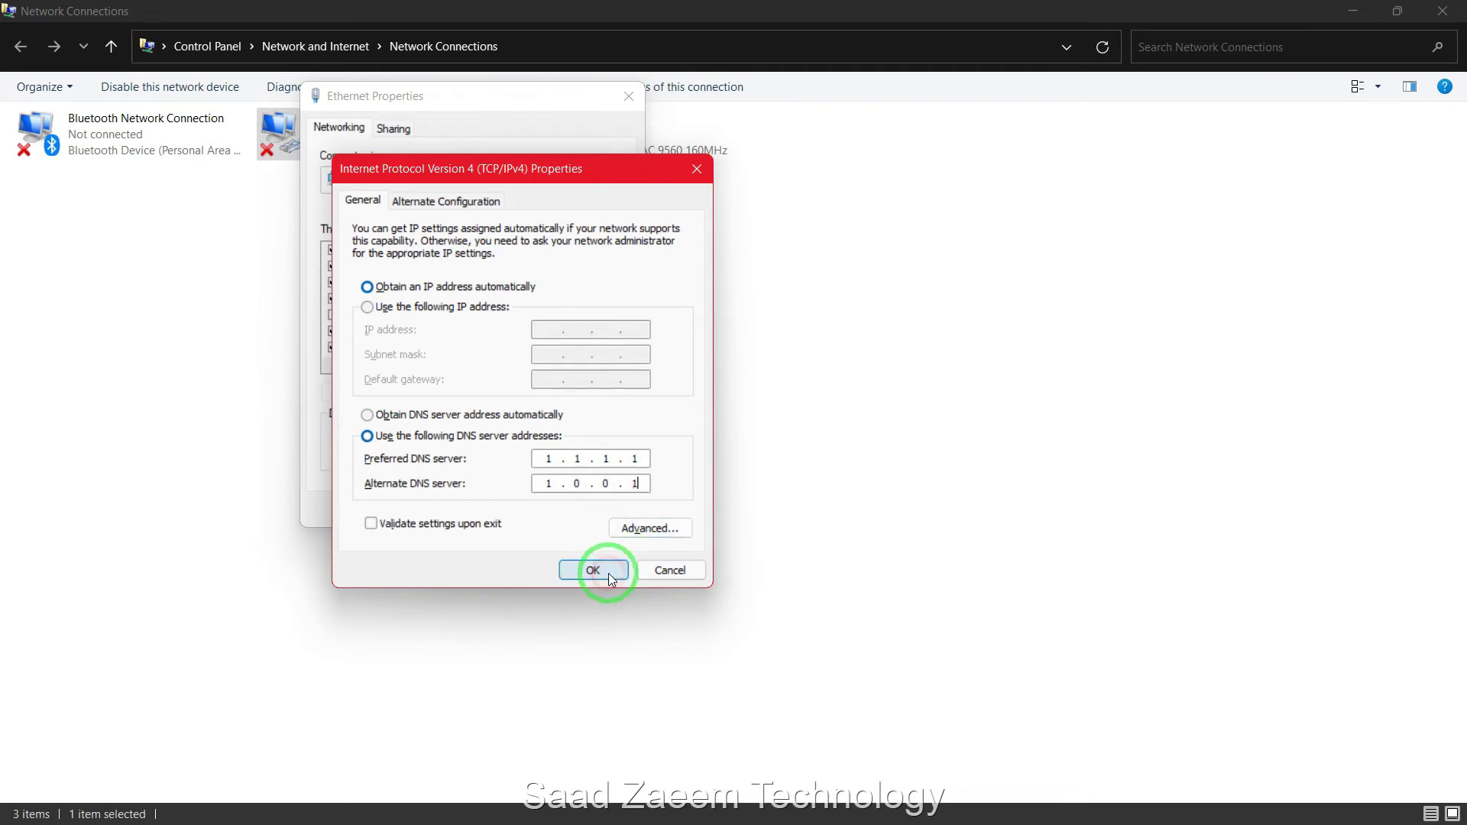
pyautogui.click(607, 571)
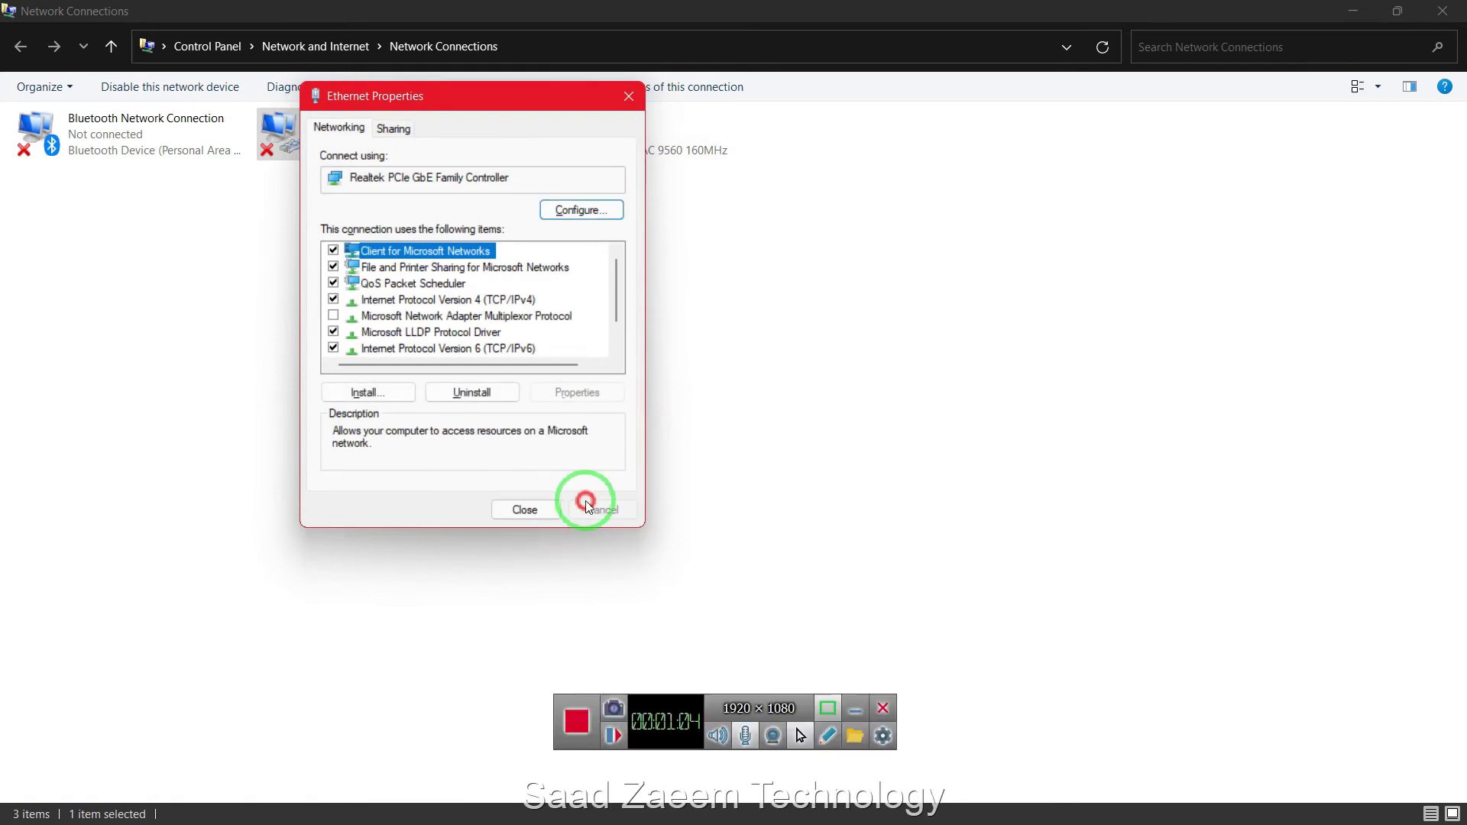
# Close Ethernet Properties and Network Connections, then open Device Manager from search.
pyautogui.click(522, 509)
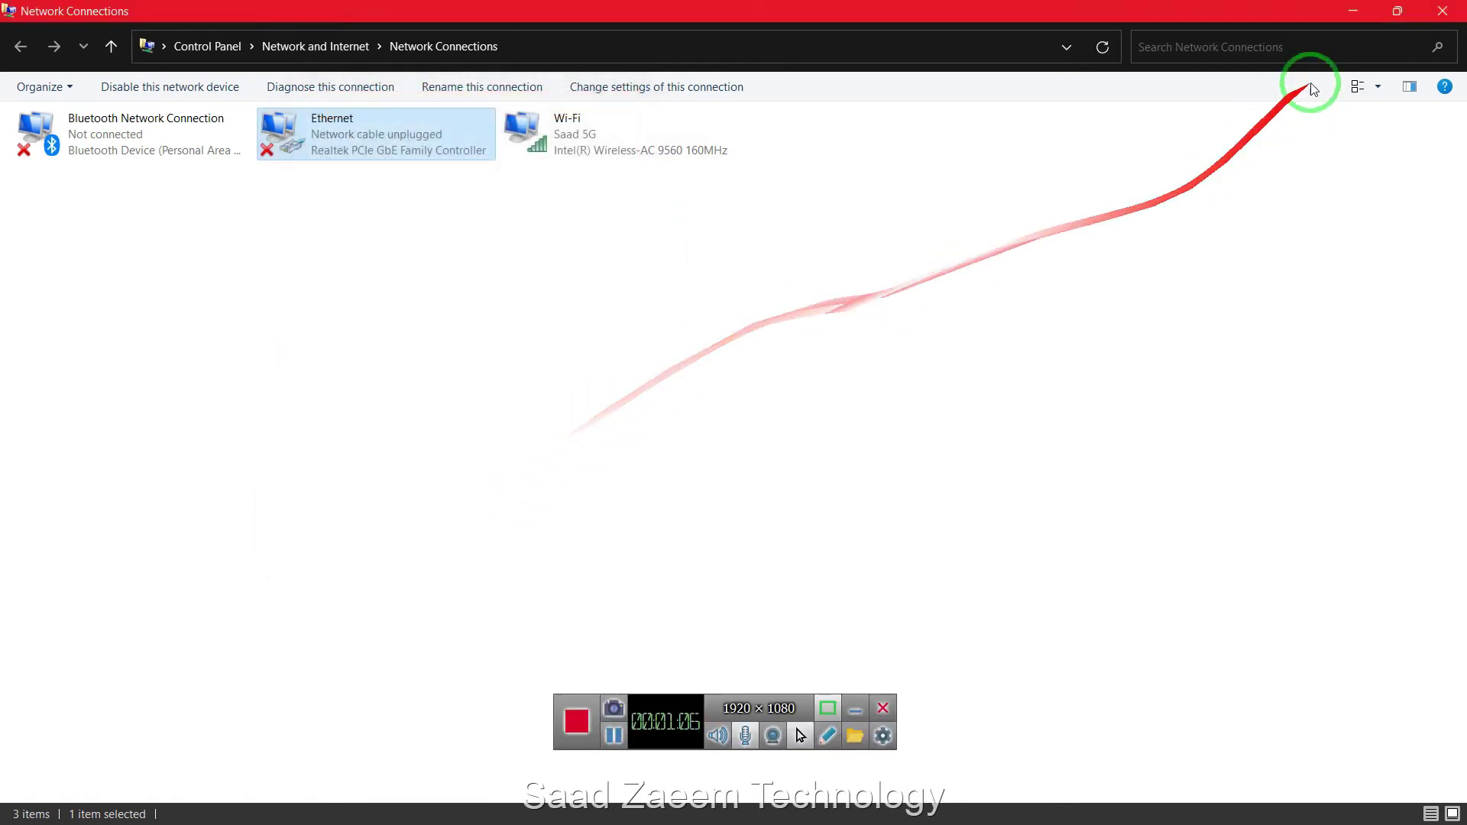
pyautogui.click(1437, 18)
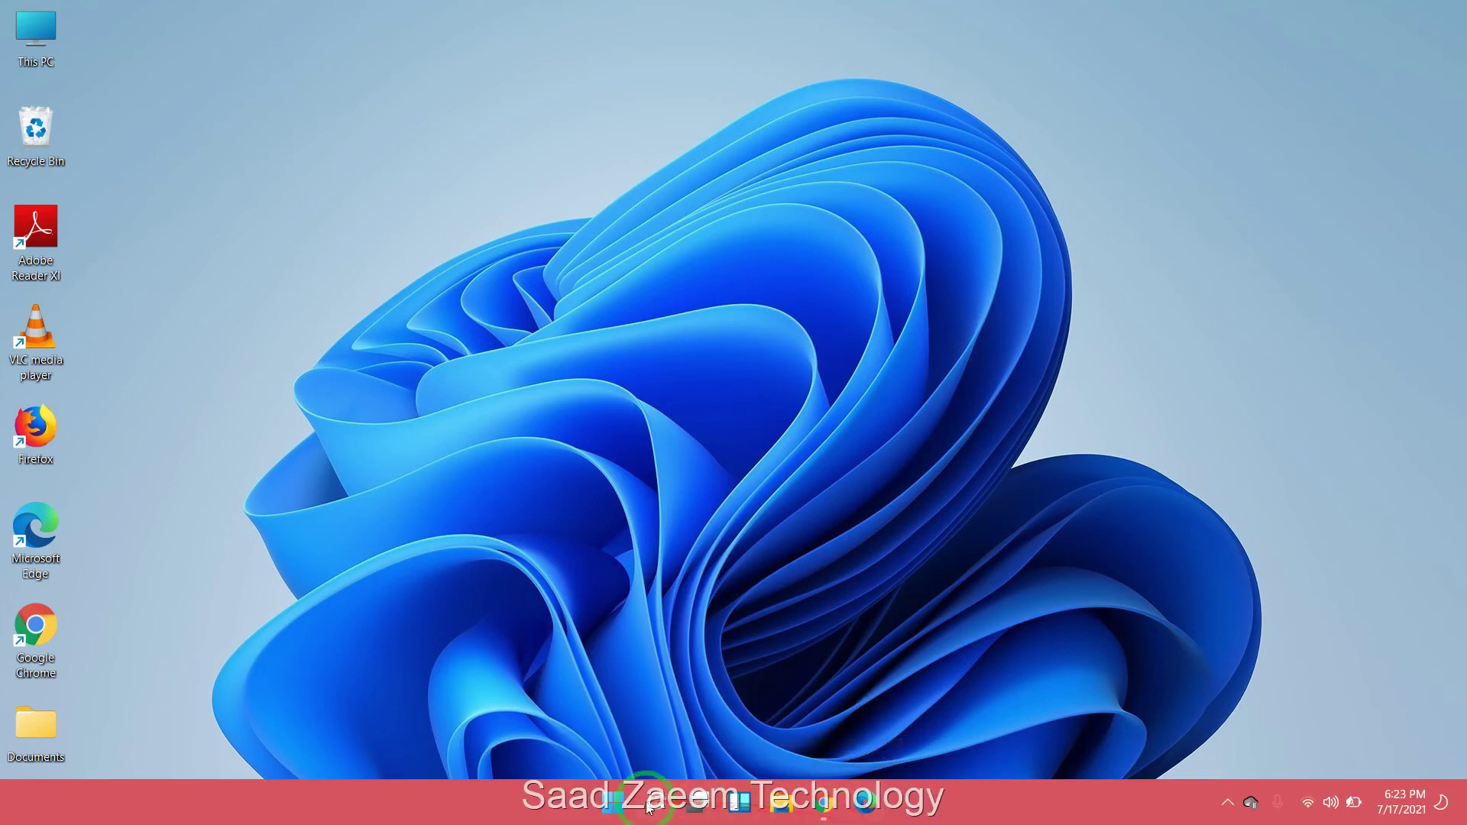
pyautogui.click(657, 800)
pyautogui.write('De')
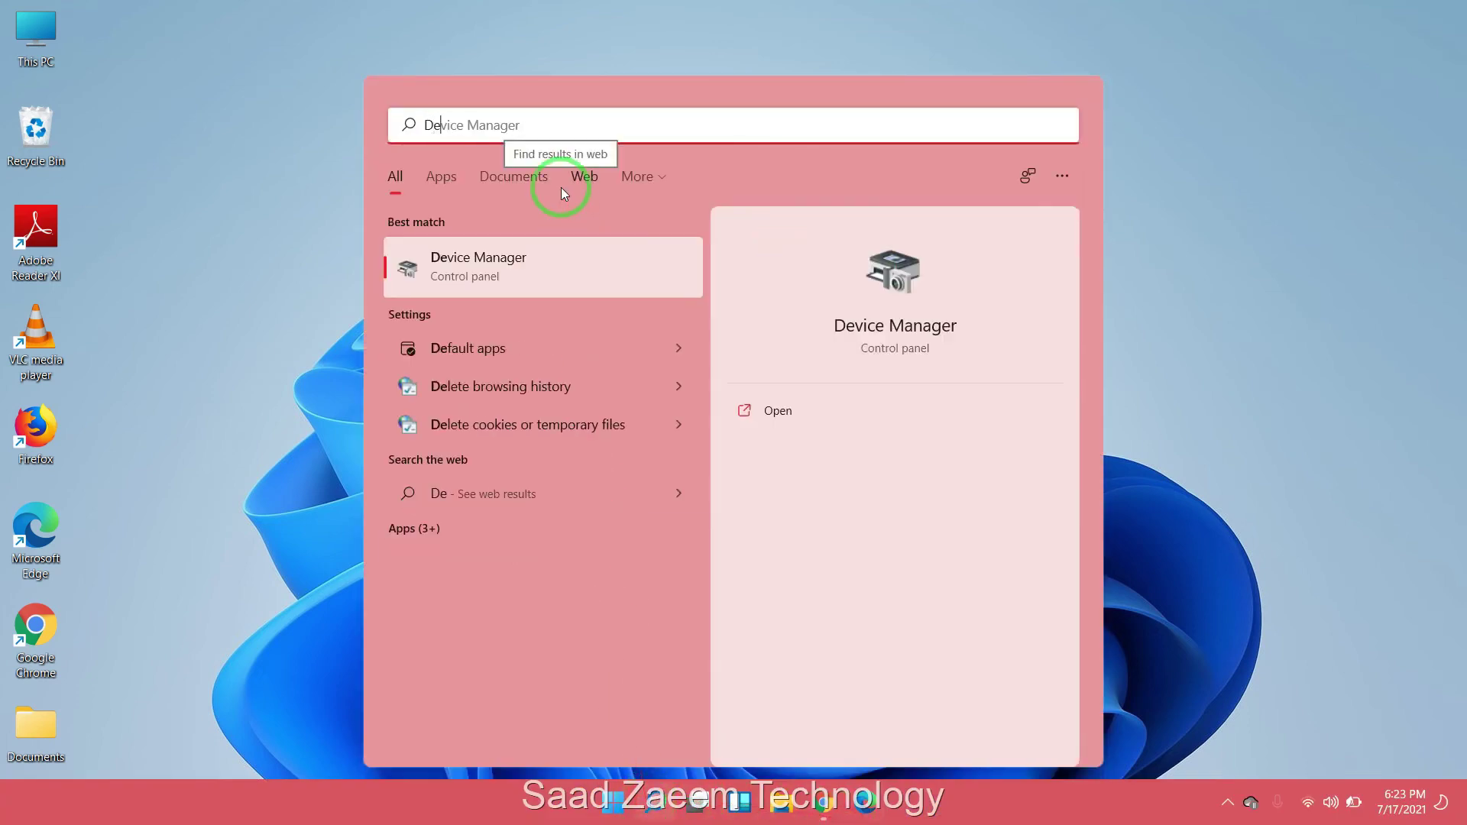
pyautogui.write('vice')
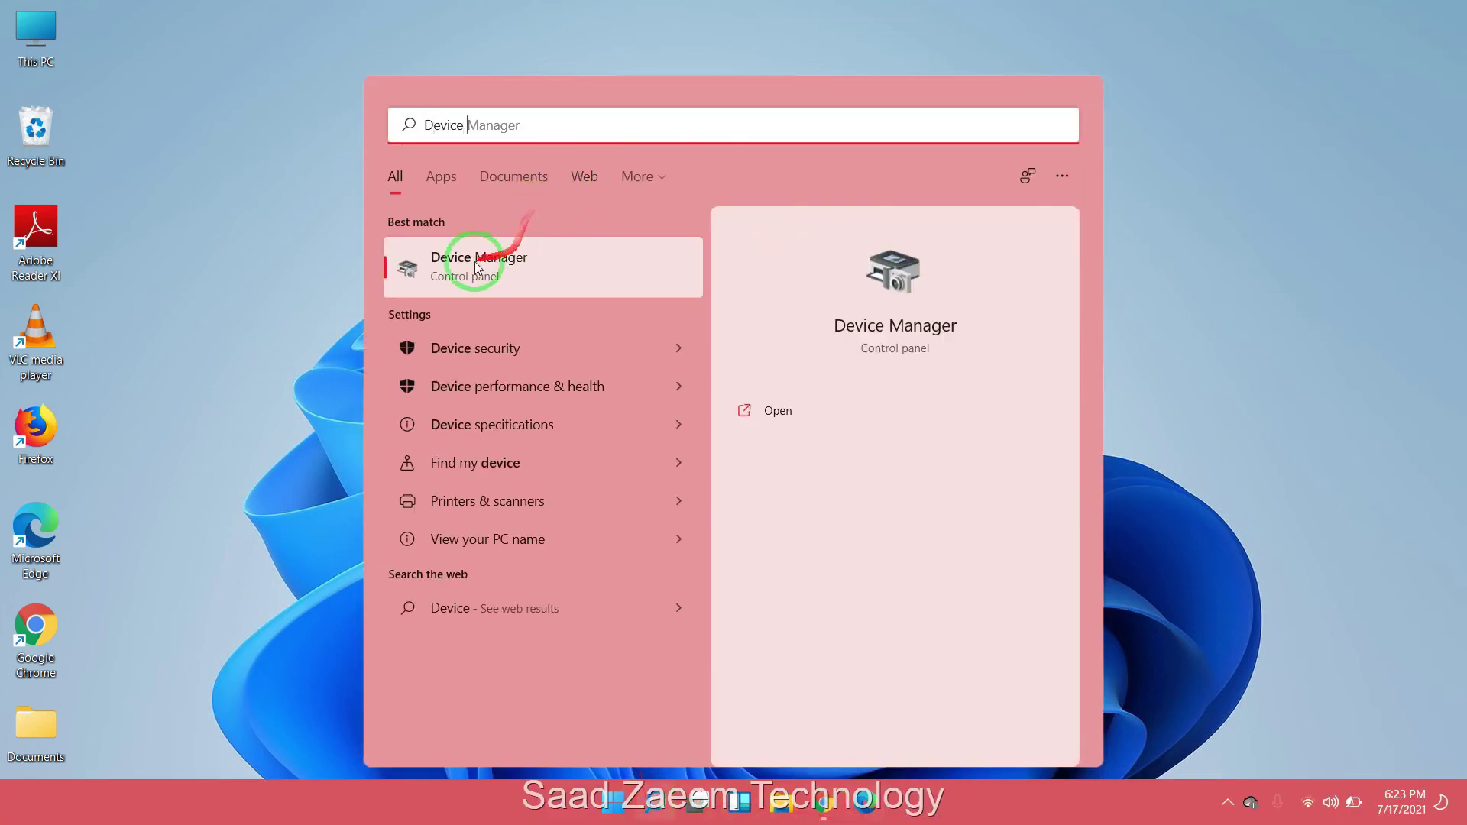
pyautogui.click(524, 267)
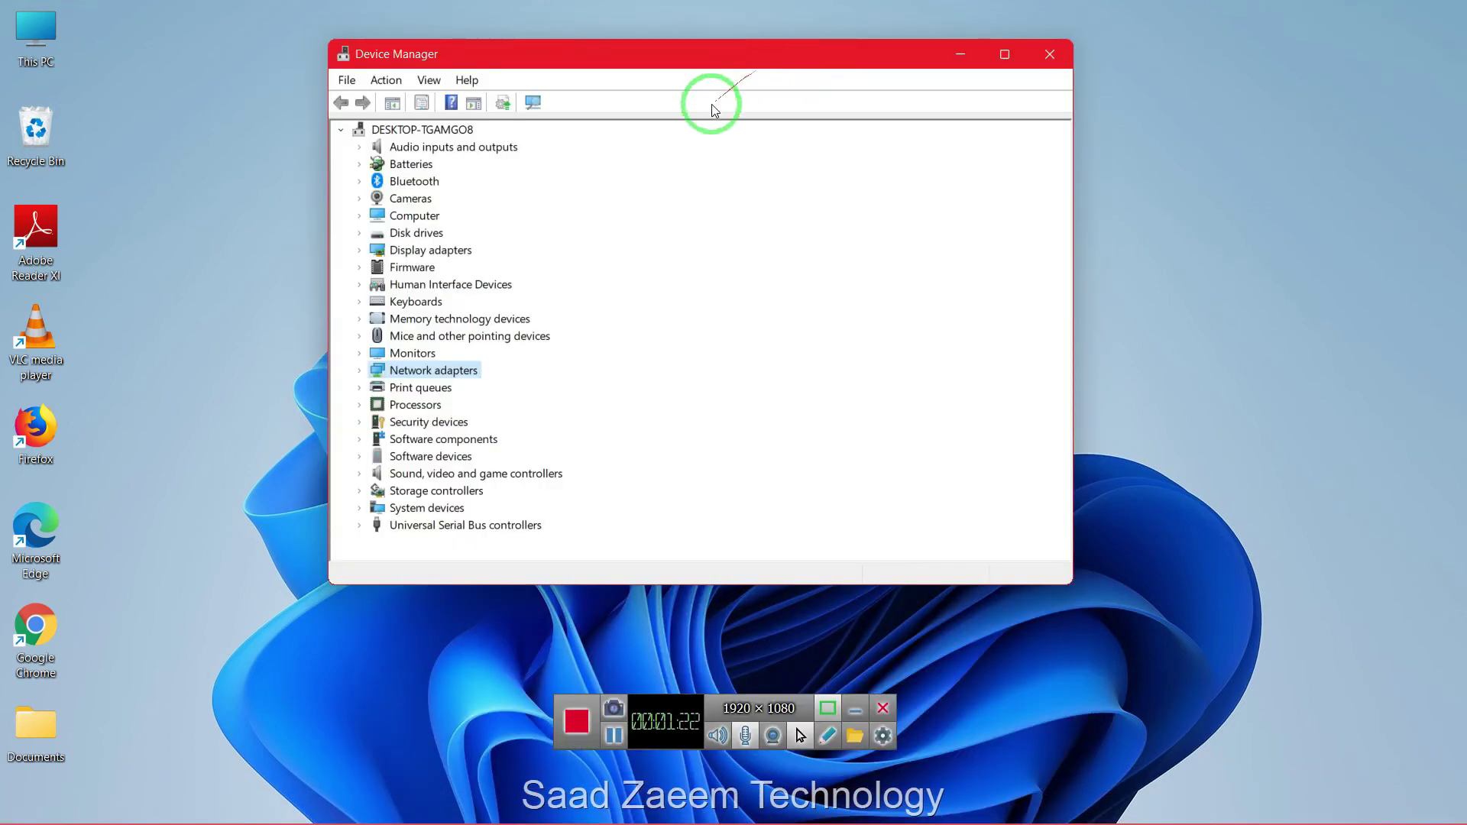
# Uninstall the Intel(R) Wireless-AC 9560 160MHz adapter, rescan hardware, and close Device Manager.
pyautogui.click(359, 371)
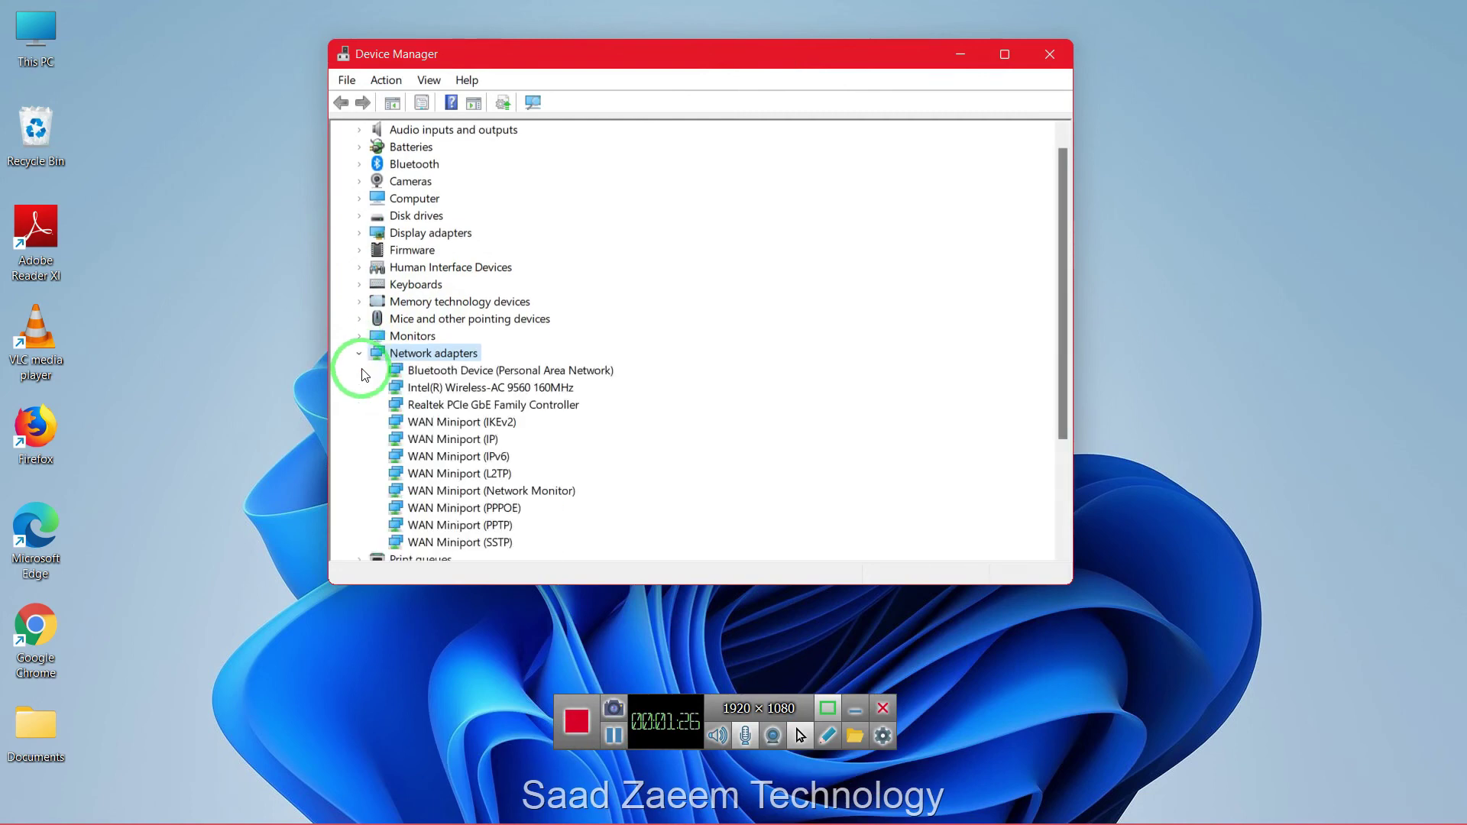
pyautogui.click(523, 389)
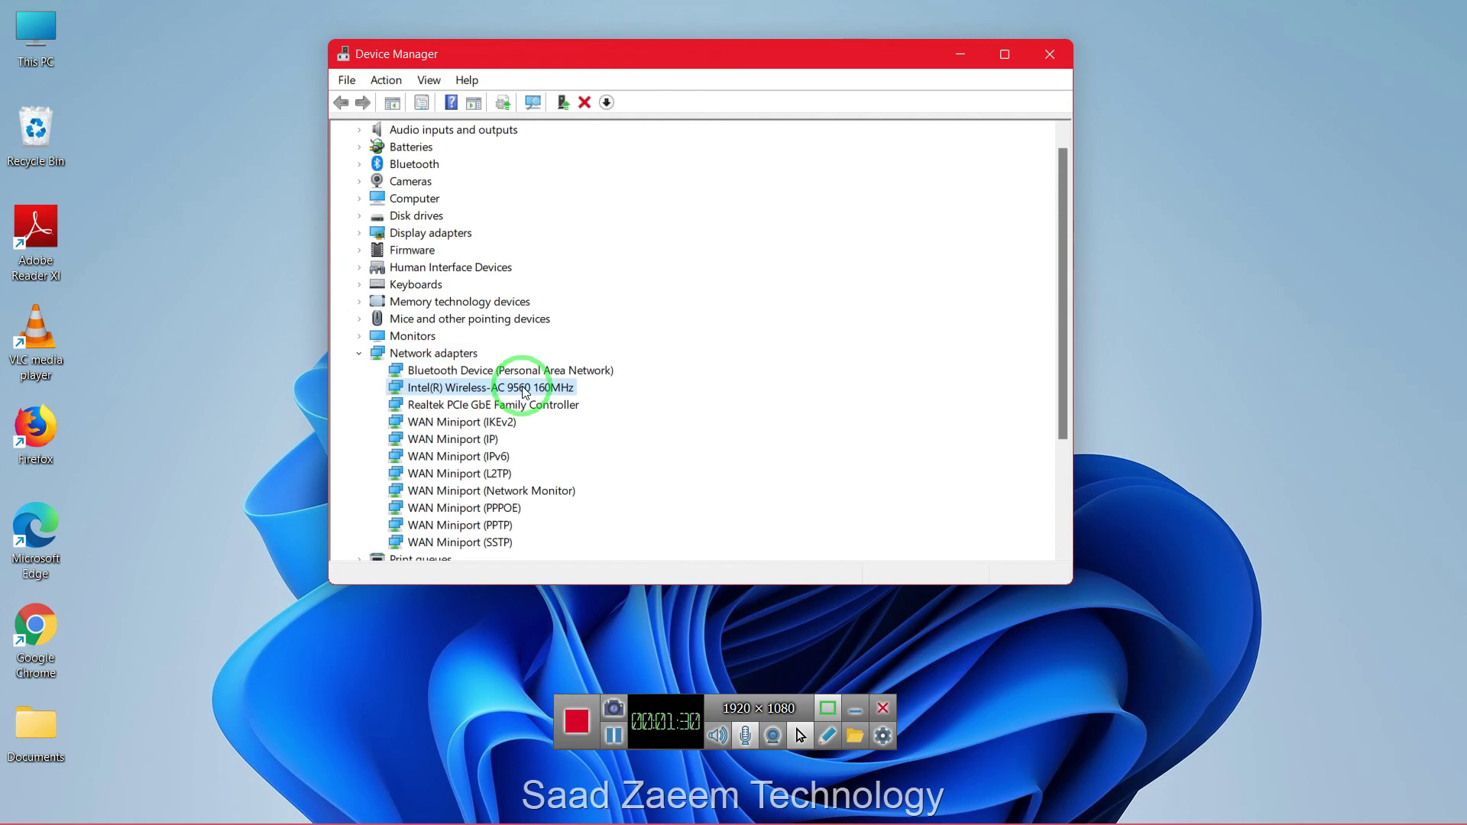
pyautogui.rightClick(524, 393)
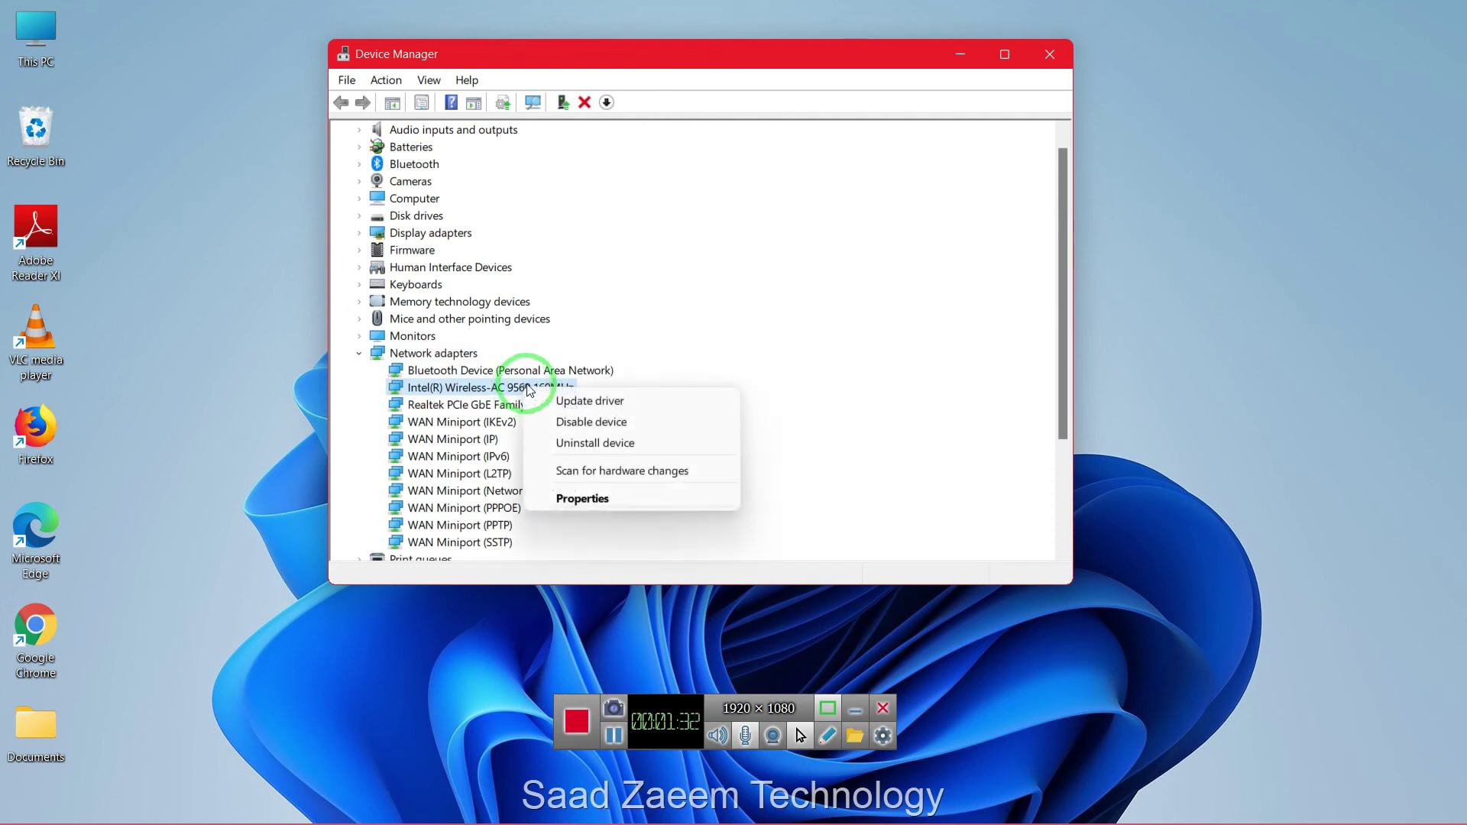
pyautogui.click(612, 450)
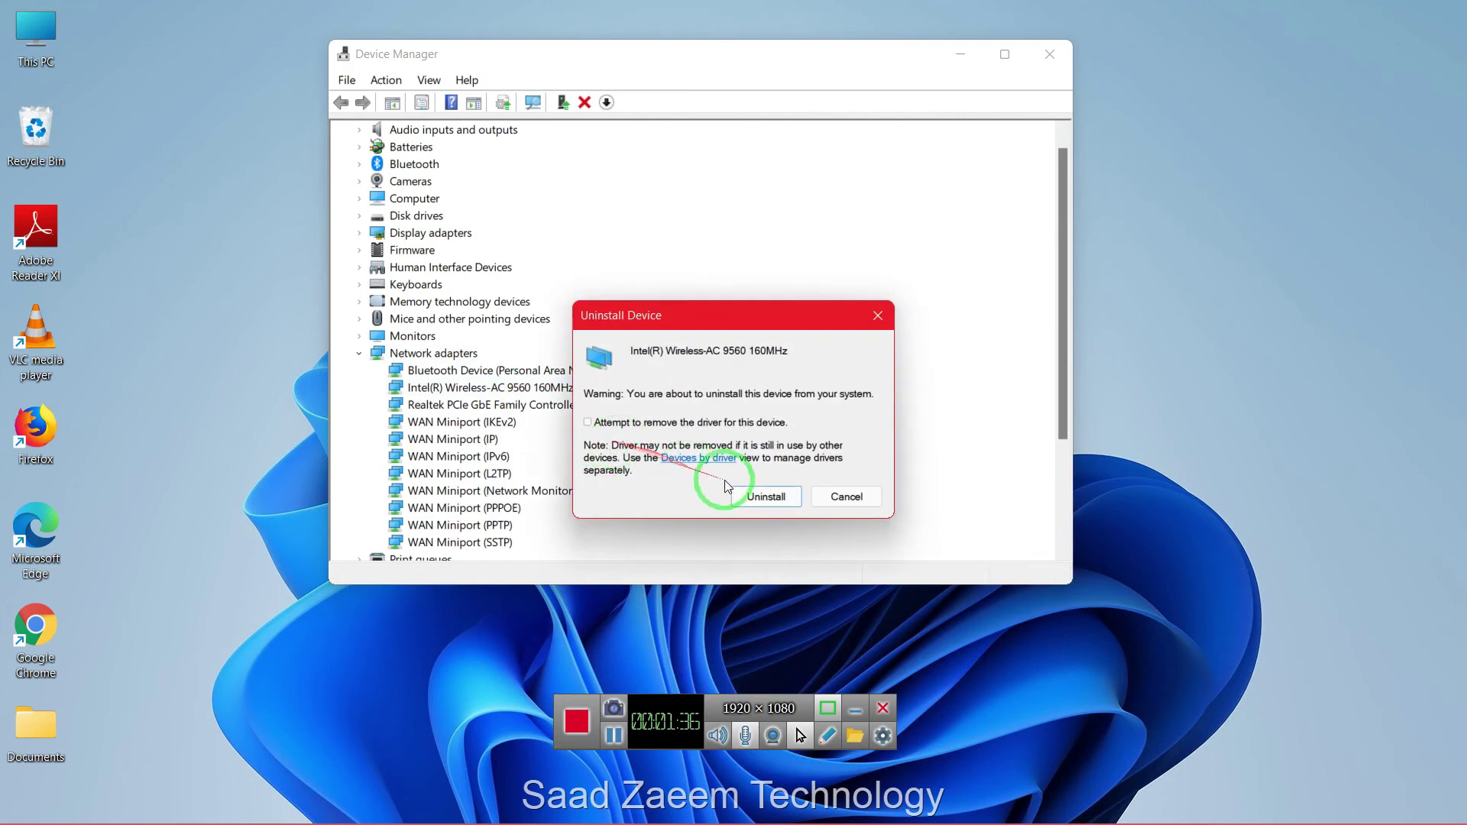
pyautogui.click(759, 497)
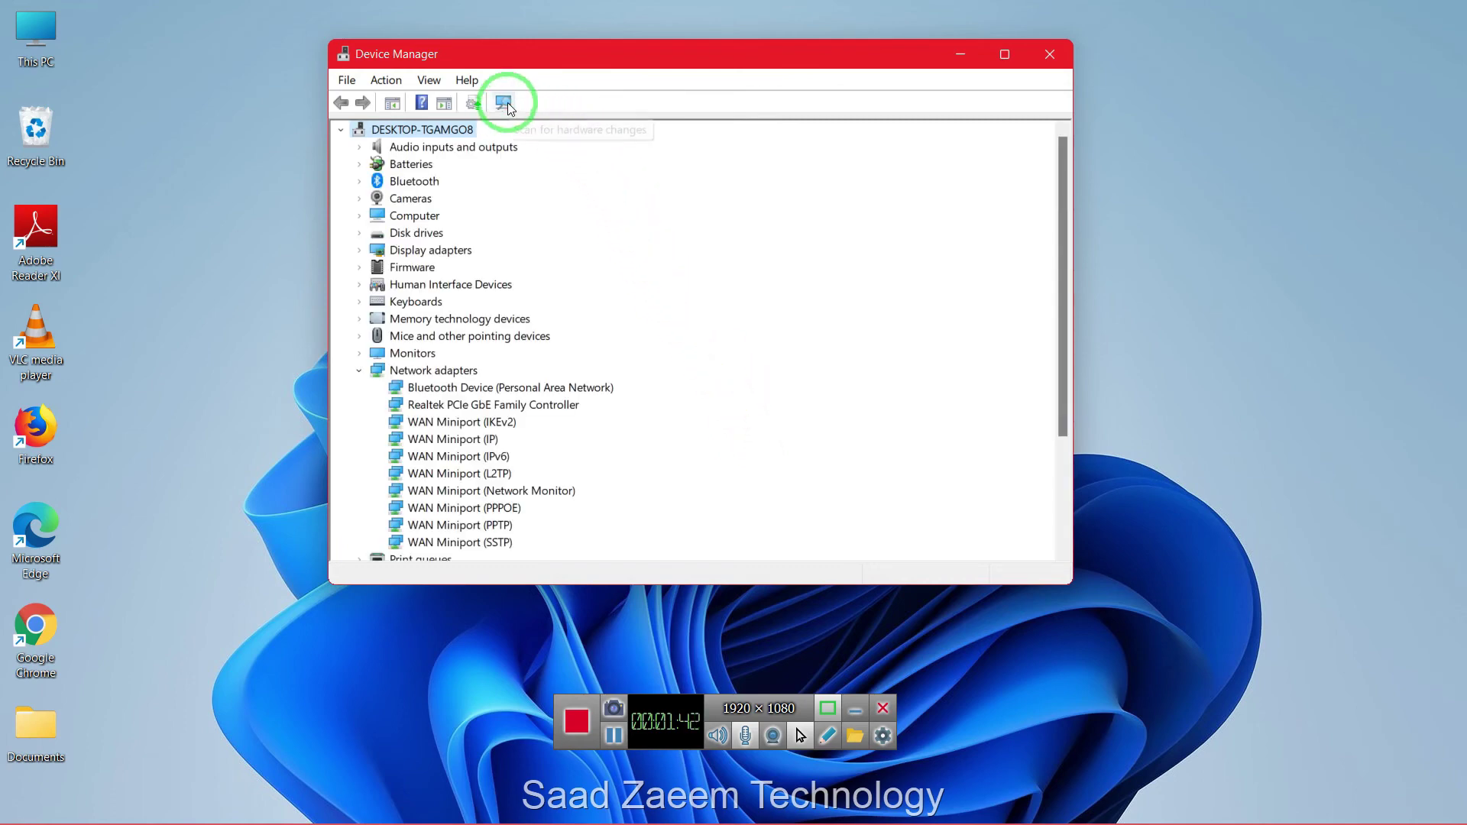
pyautogui.click(507, 102)
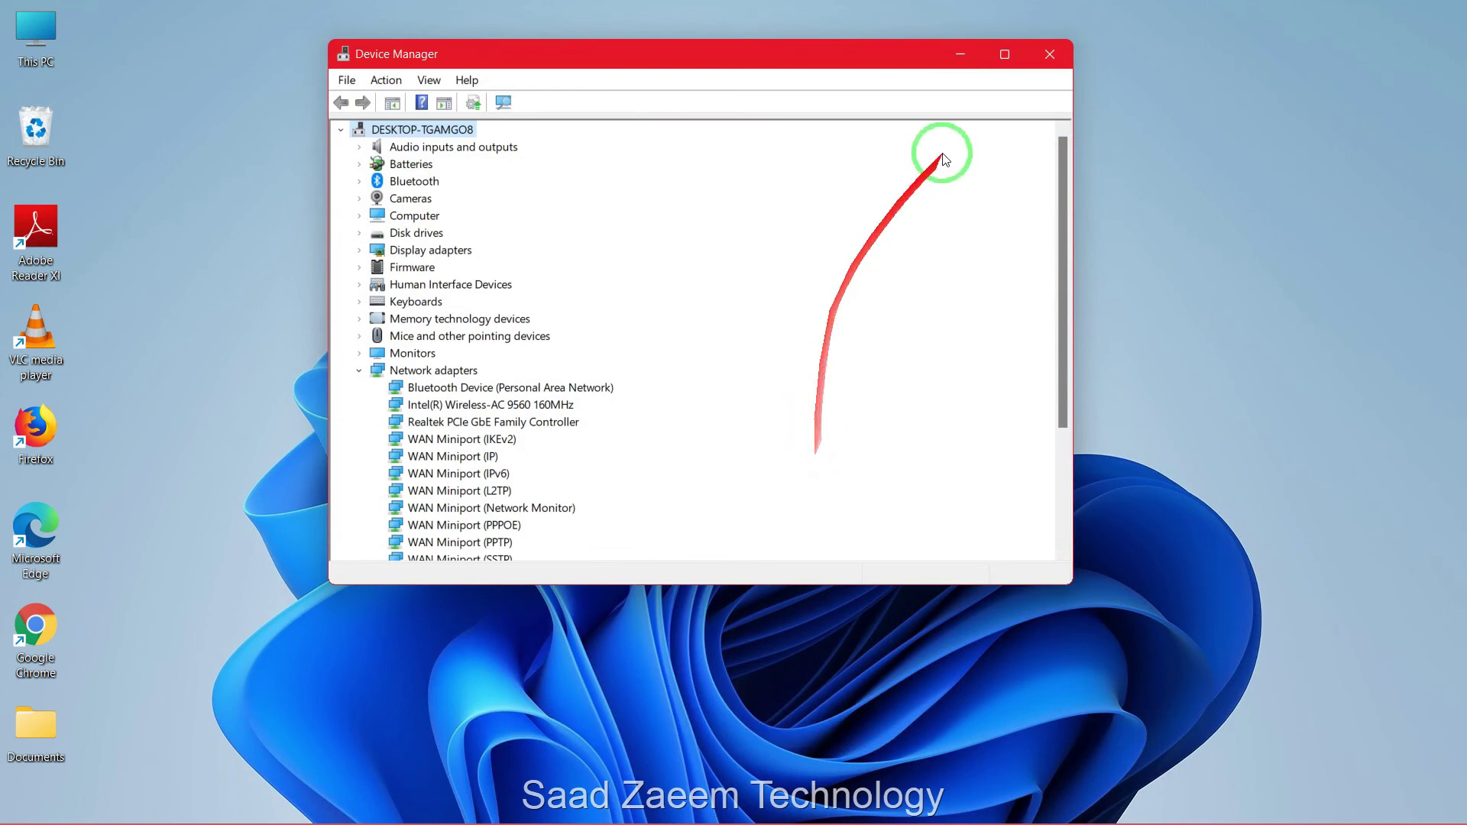
pyautogui.click(1048, 53)
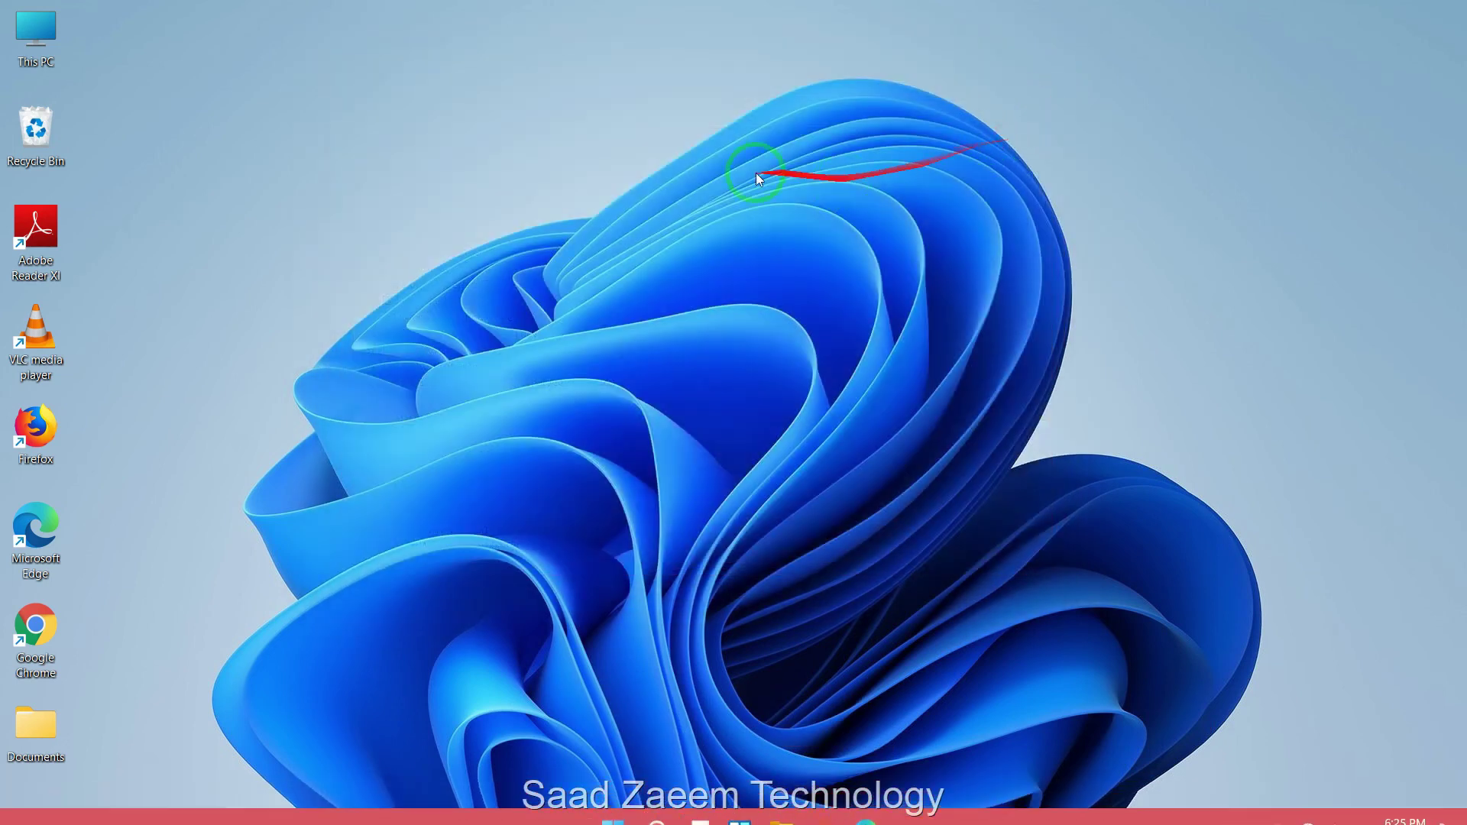